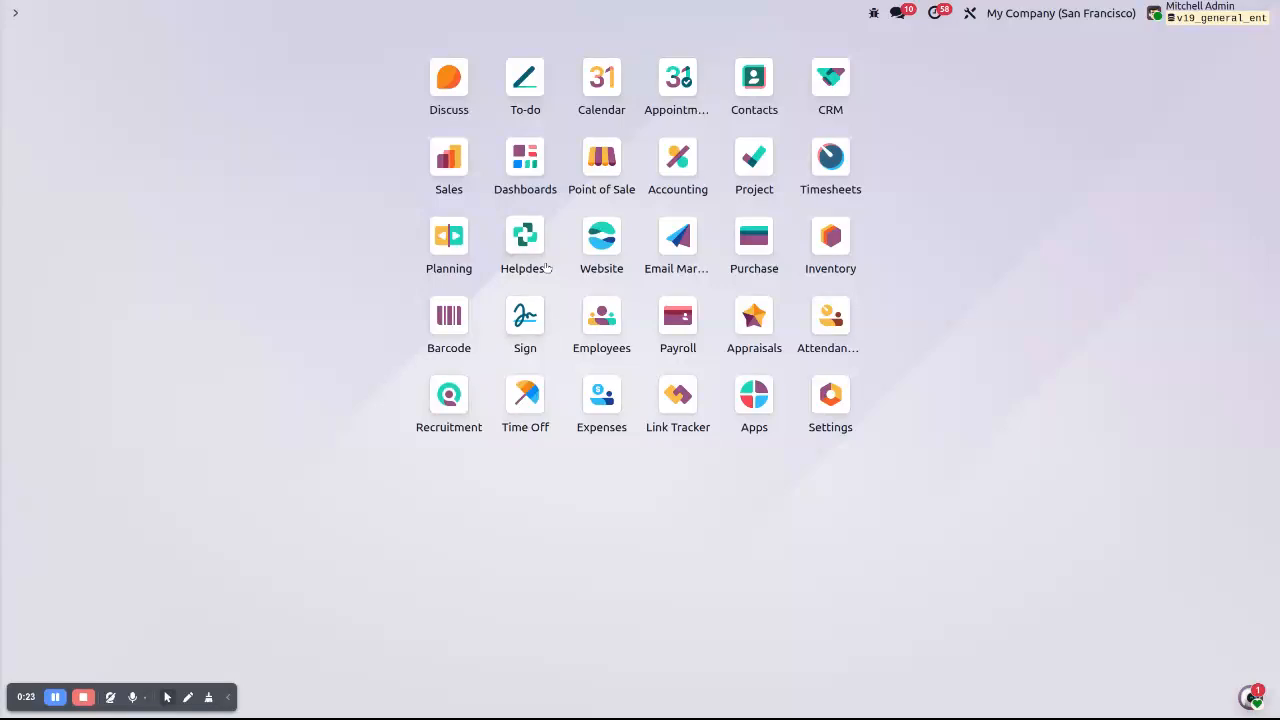
Open the Customer Care team (My Company, San Francisco) from Helpdesk Configuration > Helpdesk Teams
left_click(829, 400)
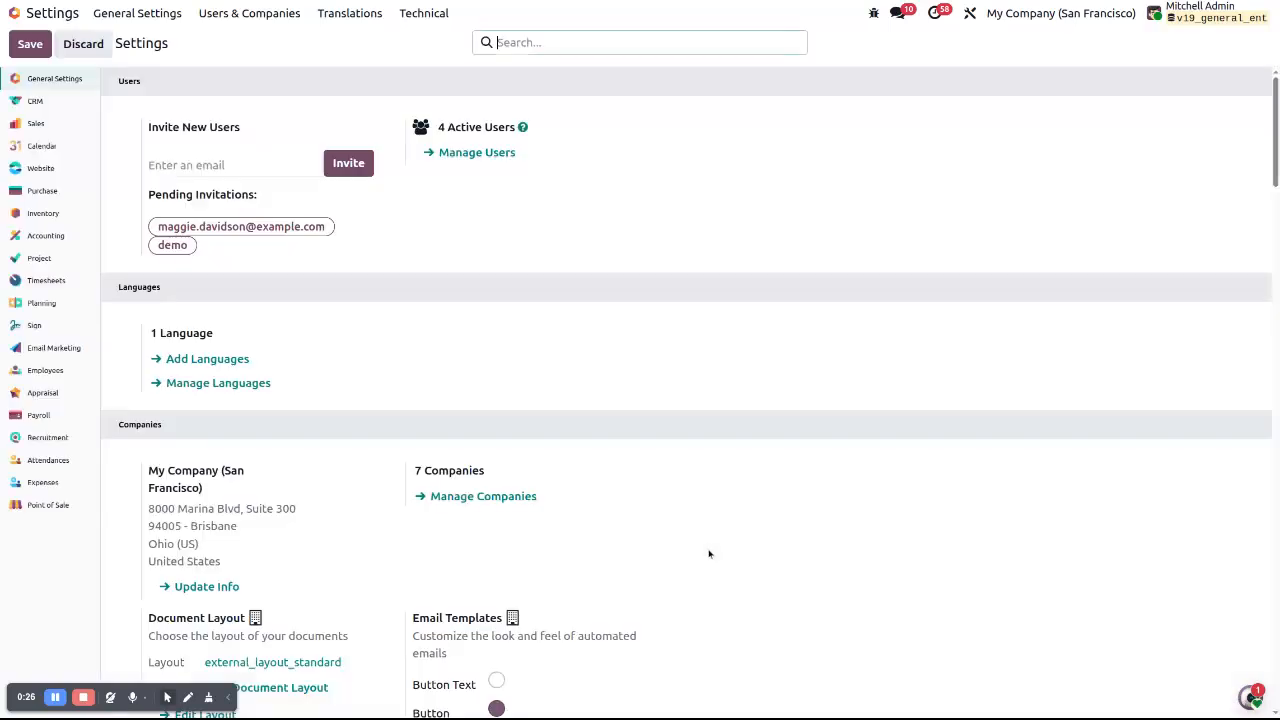
scroll(473, 376, "down", 20)
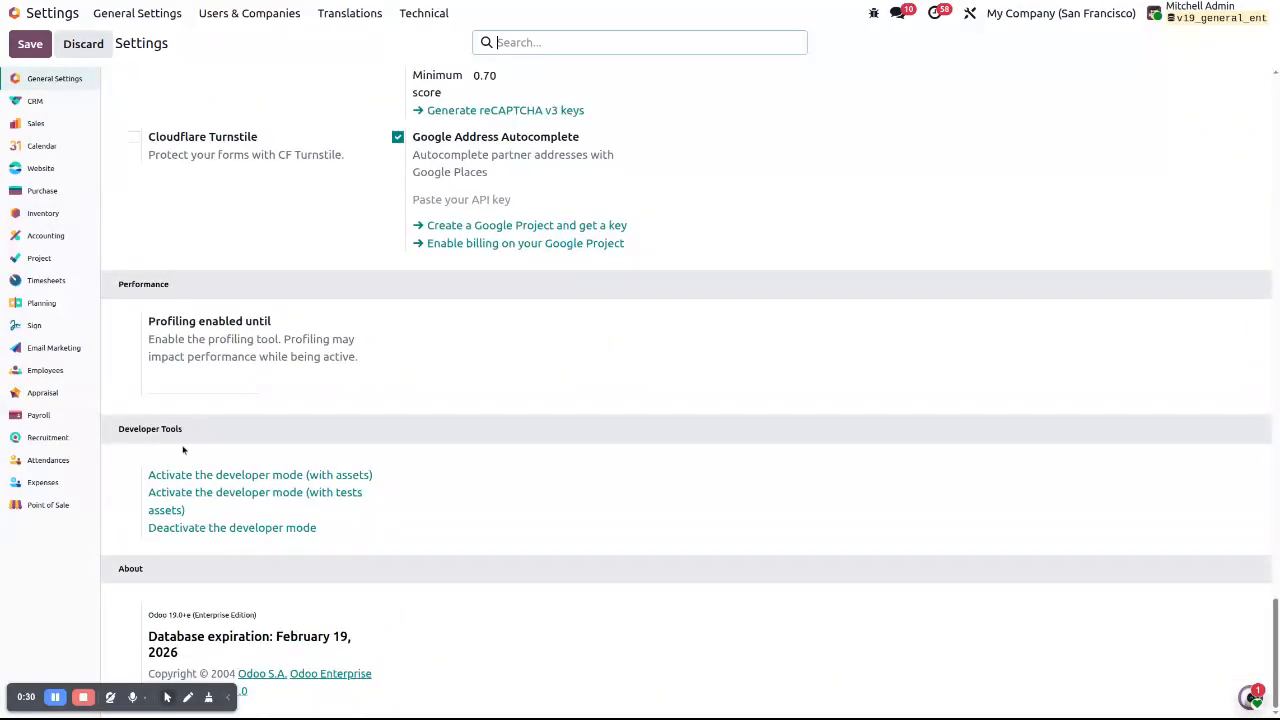
left_click(14, 13)
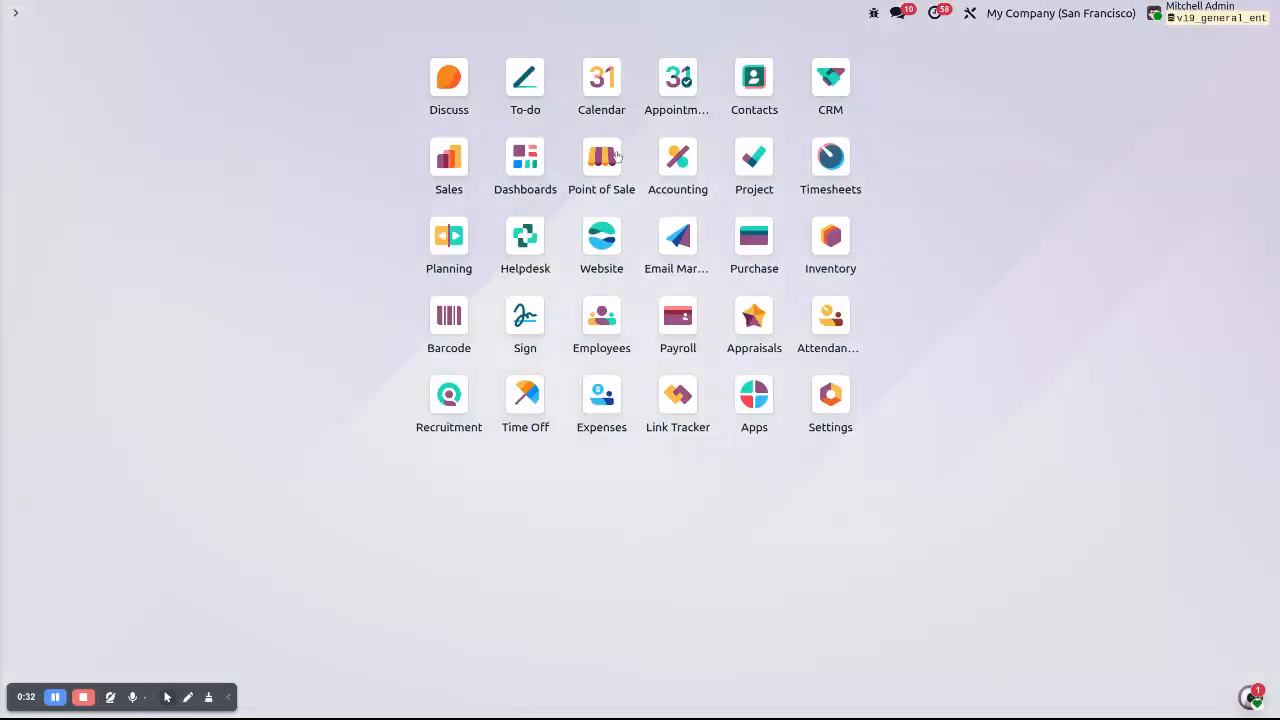
left_click(533, 242)
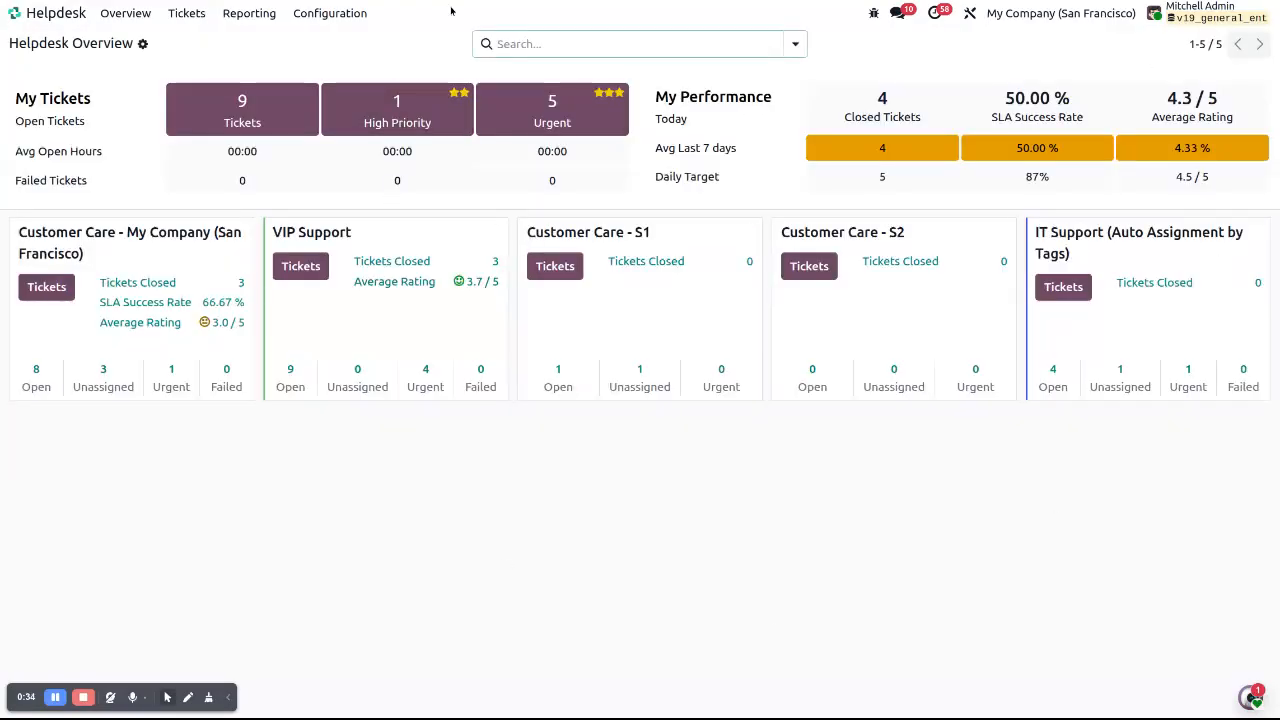
left_click(358, 17)
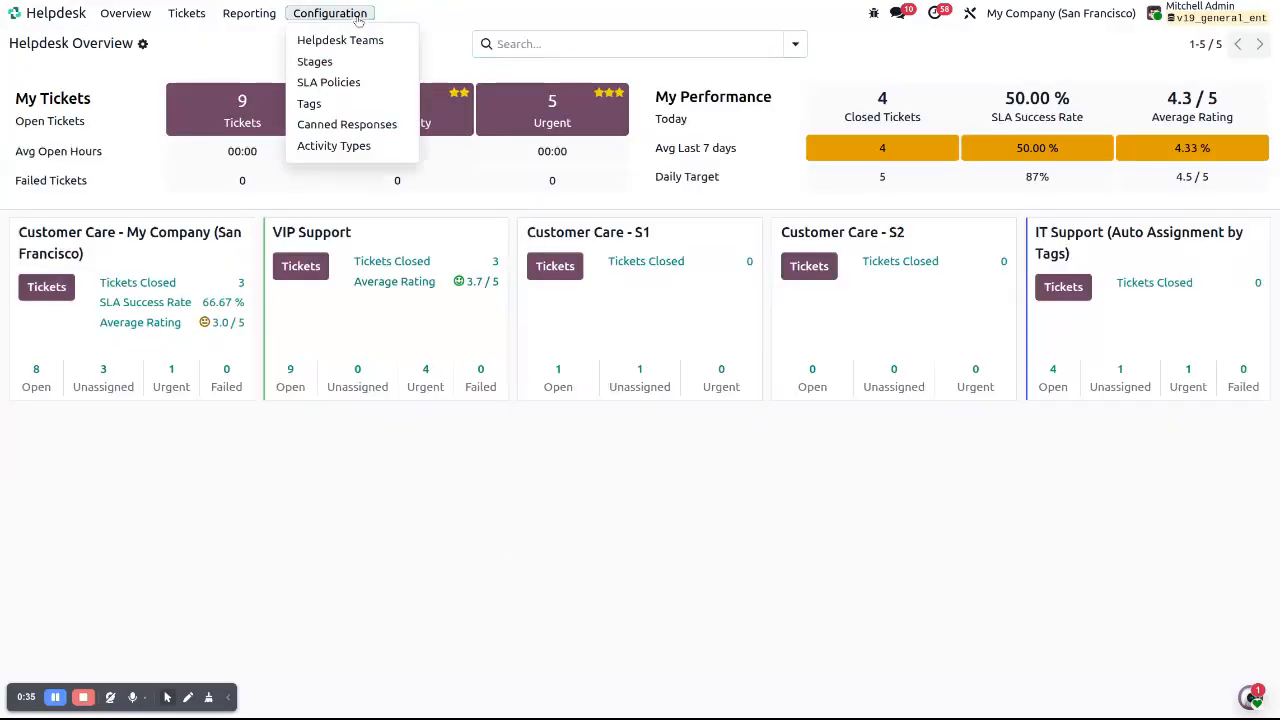
left_click(306, 46)
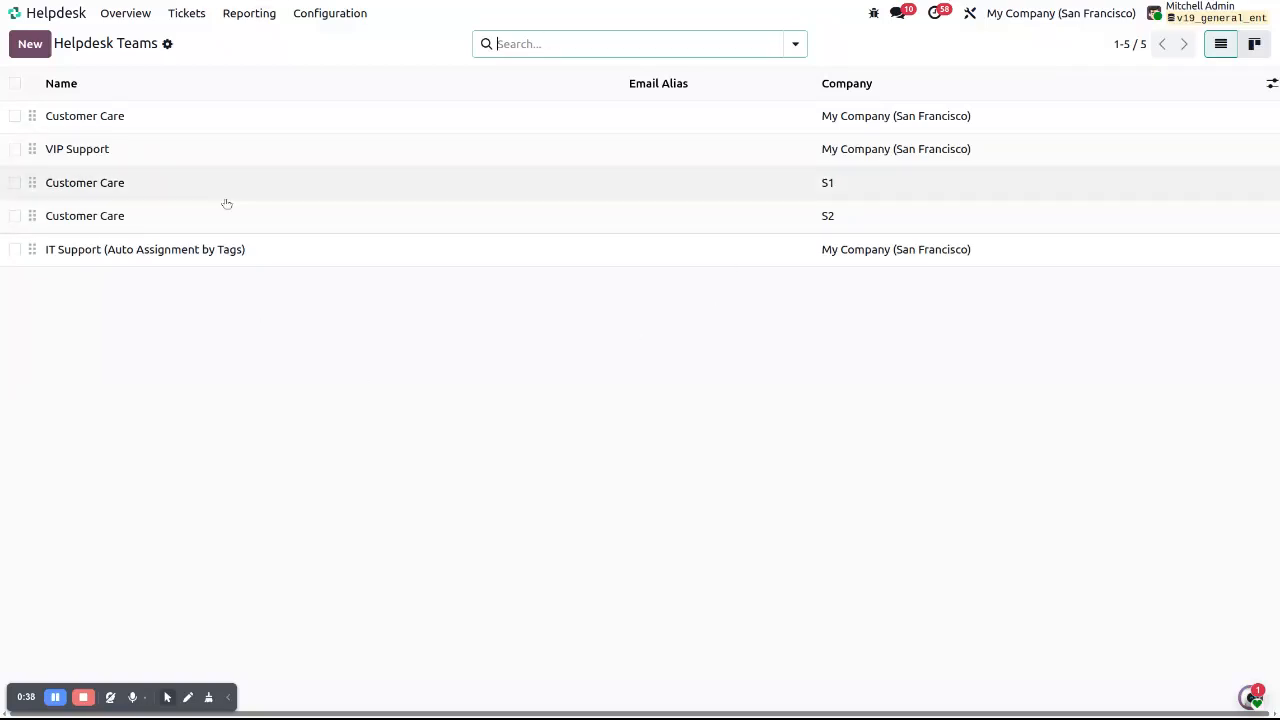
left_click(178, 124)
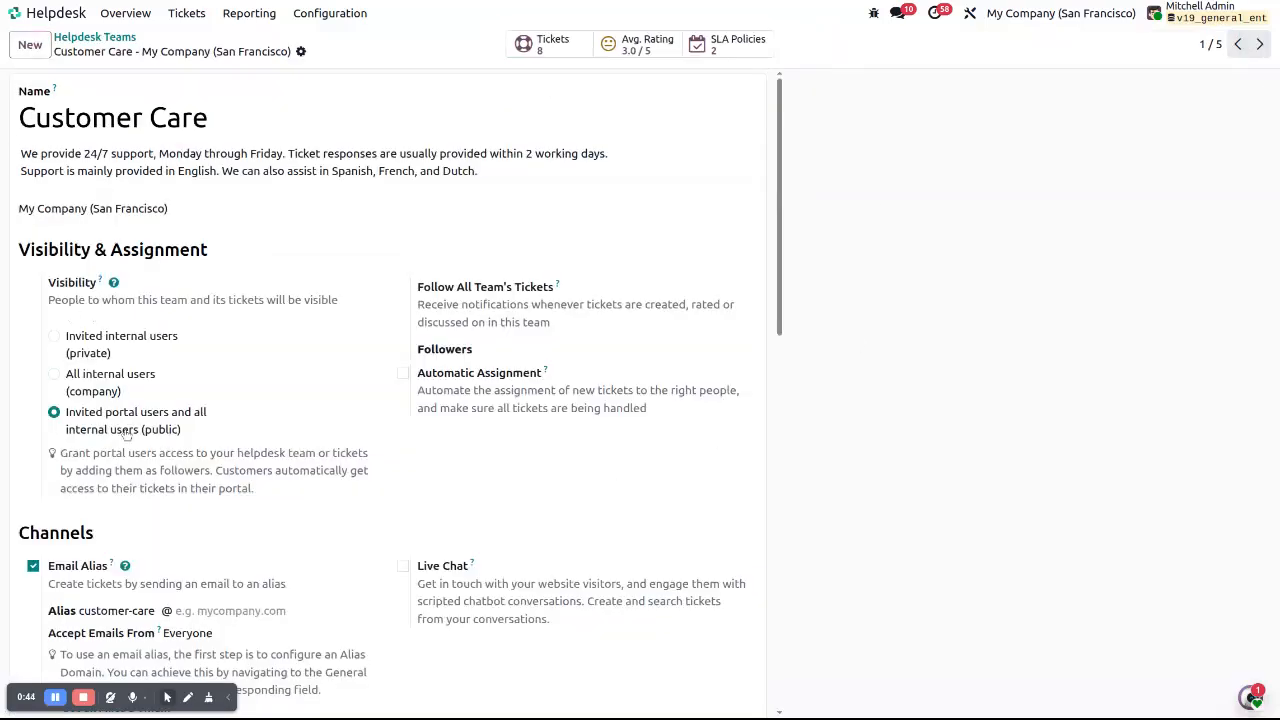
scroll(632, 460, "down", 3)
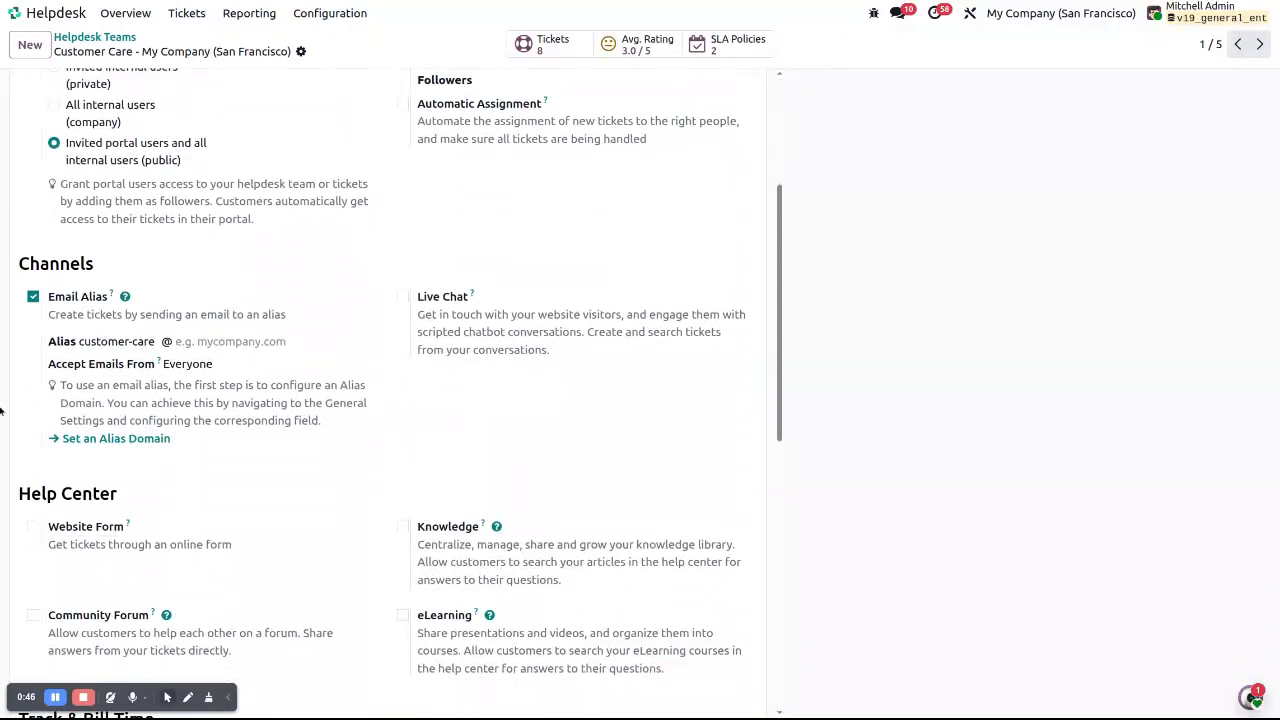
scroll(606, 460, "up", 3)
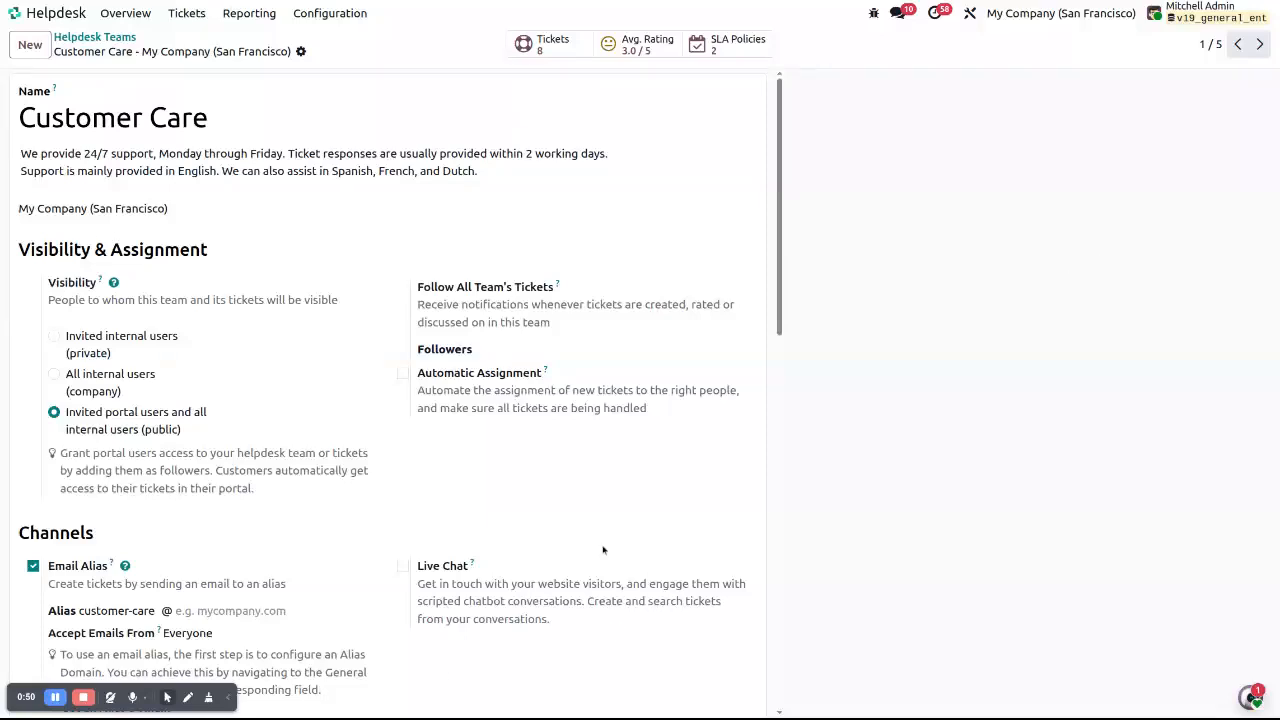
scroll(636, 568, "down", 5)
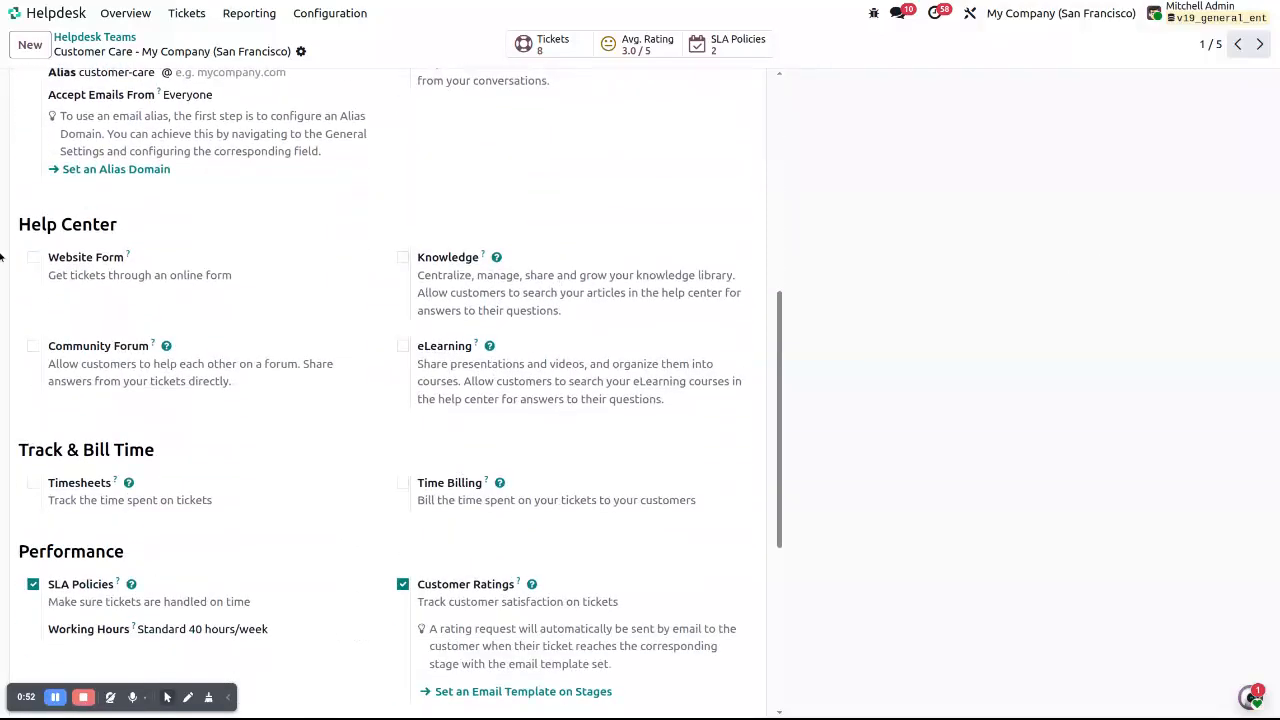
Enable Website Form for Customer Care with My Website as its website, and save
left_click(68, 259)
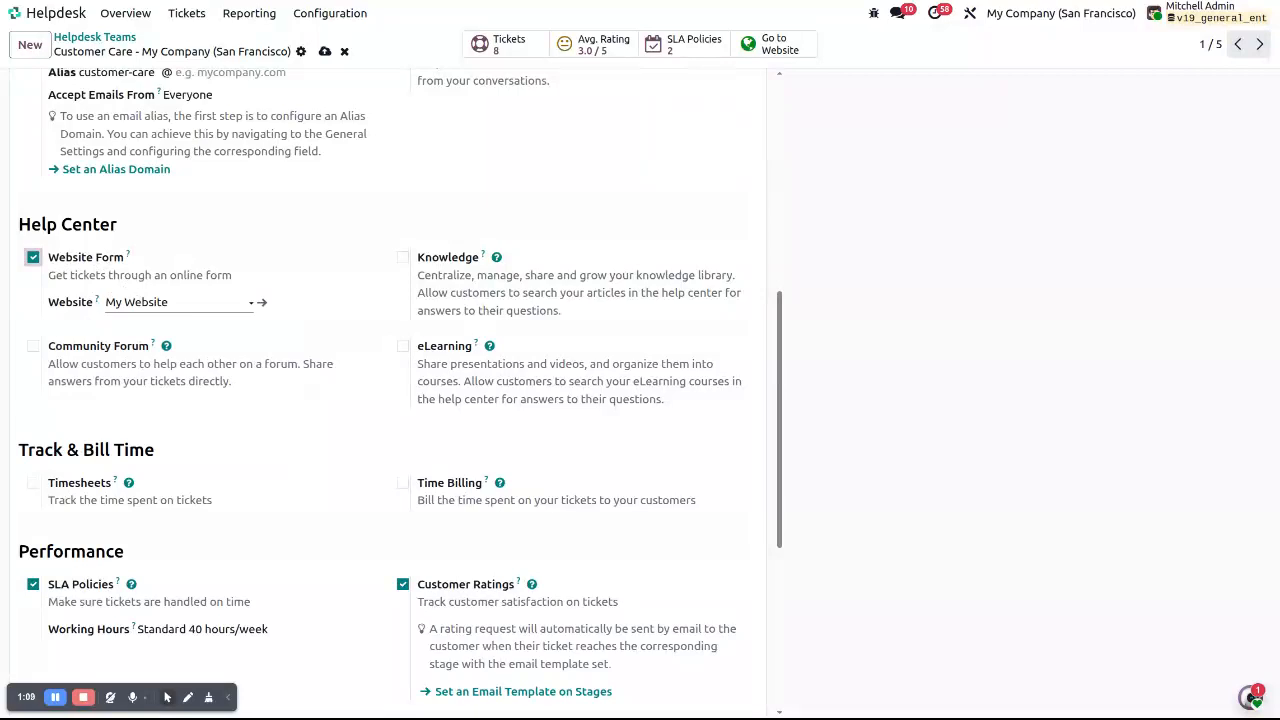
left_click(140, 300)
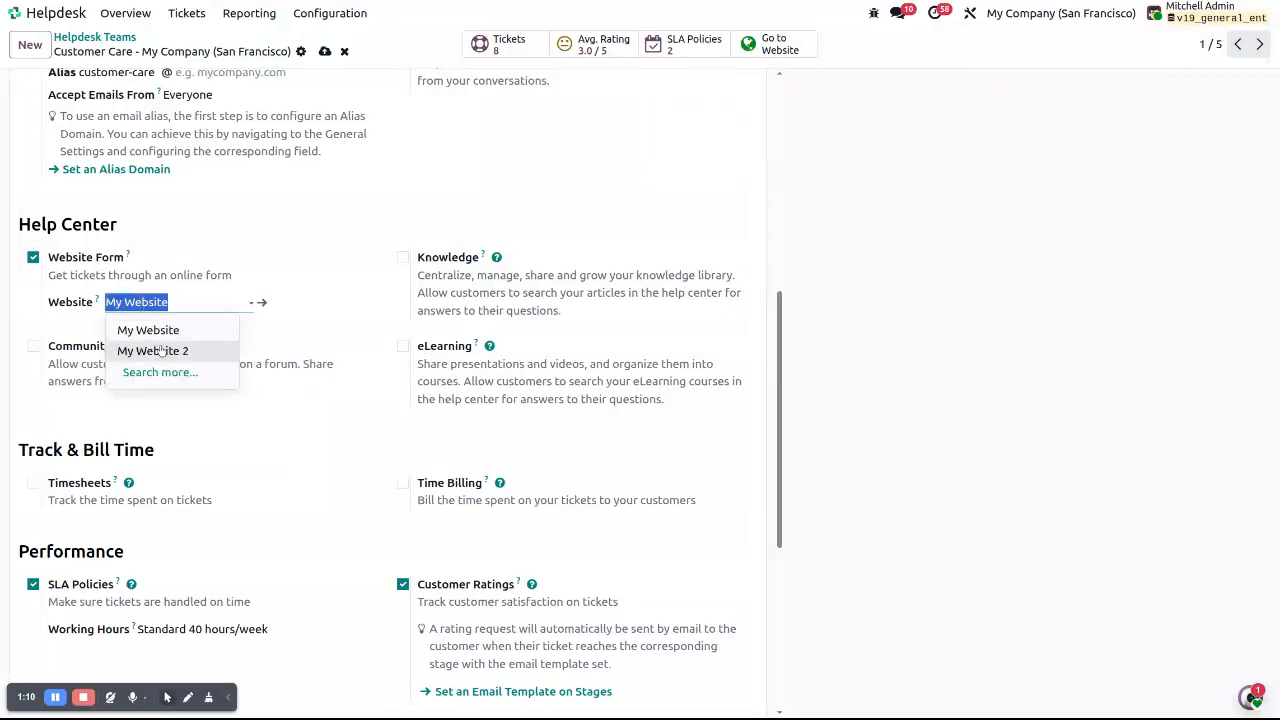
left_click(163, 332)
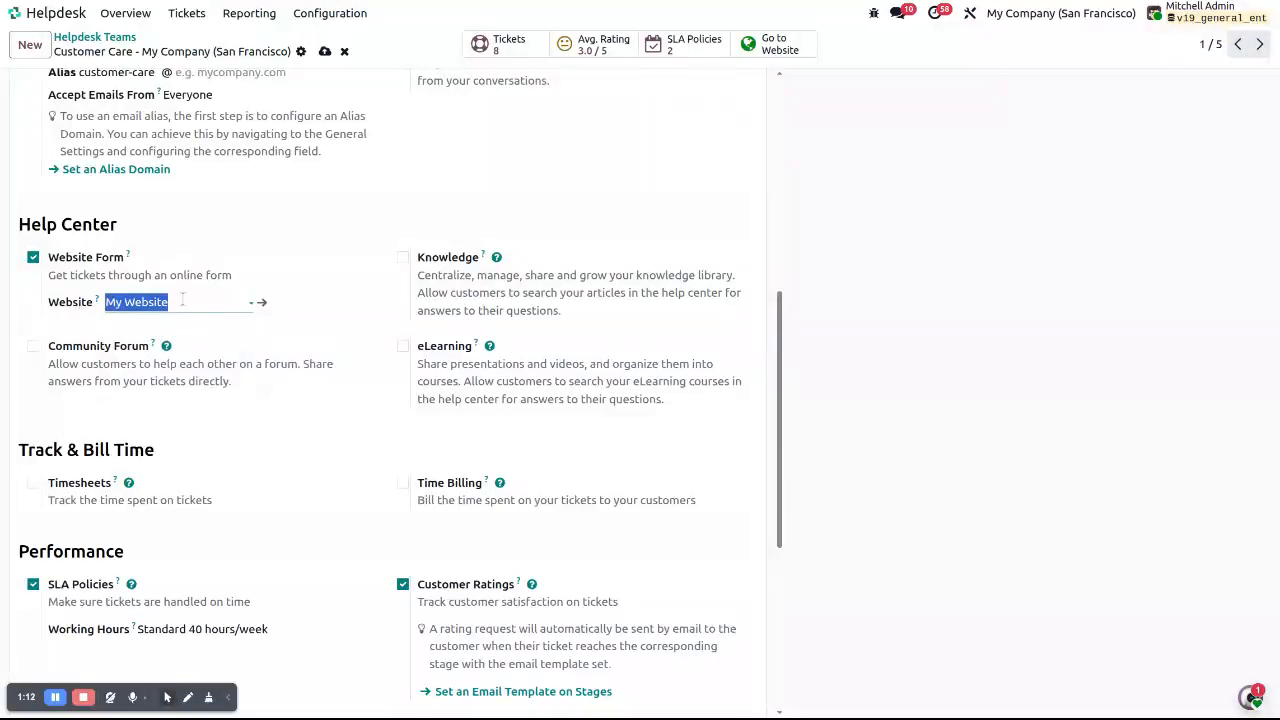
left_click(324, 51)
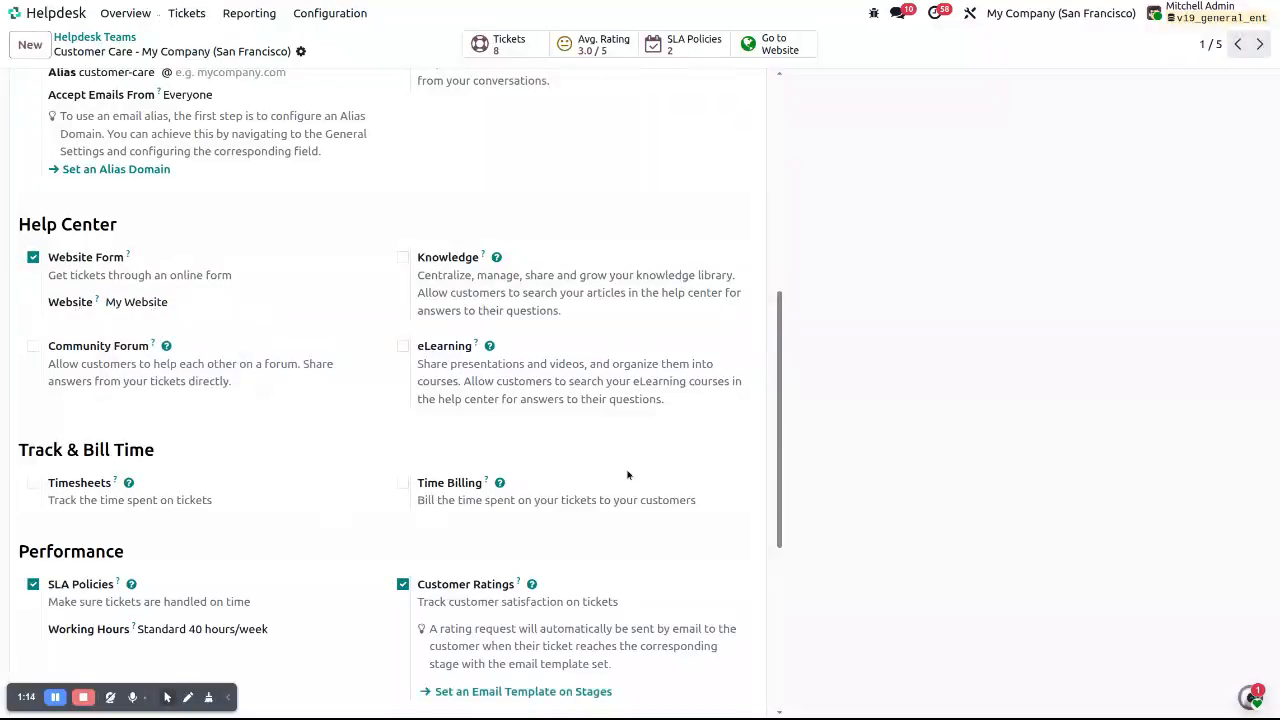
scroll(483, 523, "up", 2)
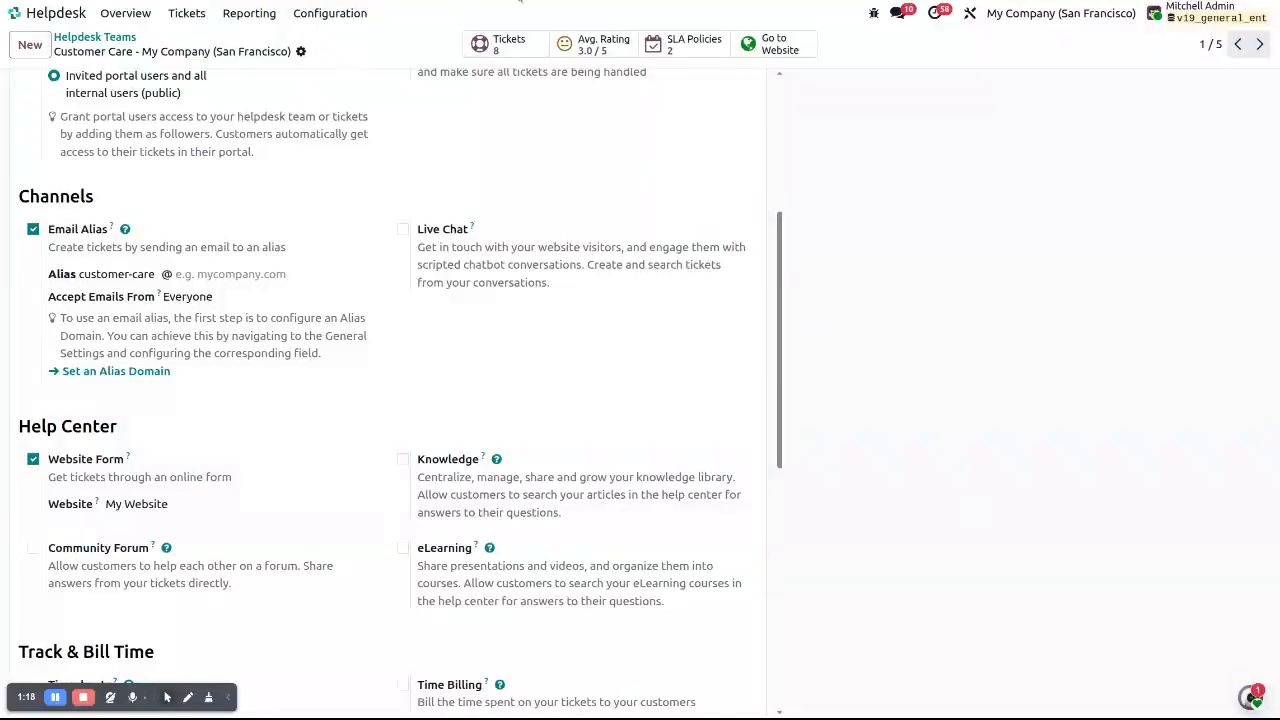
left_click(14, 13)
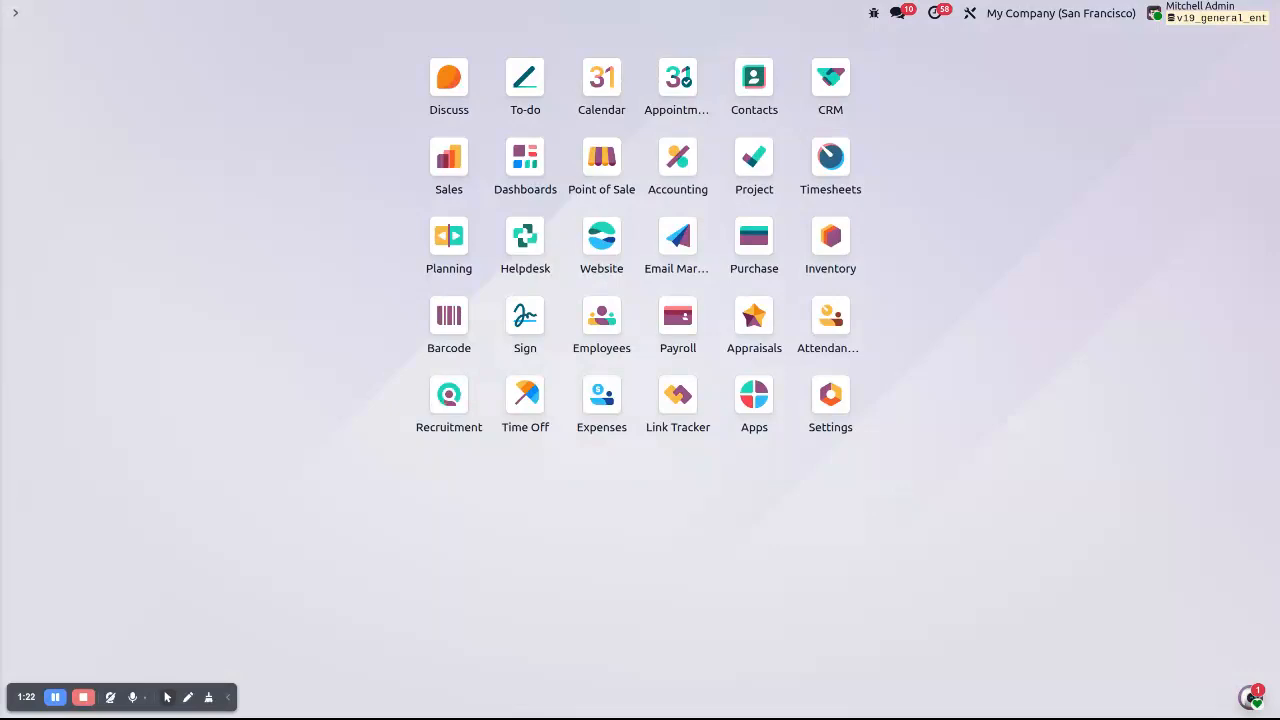
Go to the website's Help page and start editing its Submit a Ticket form
key("ctrl+Tab")
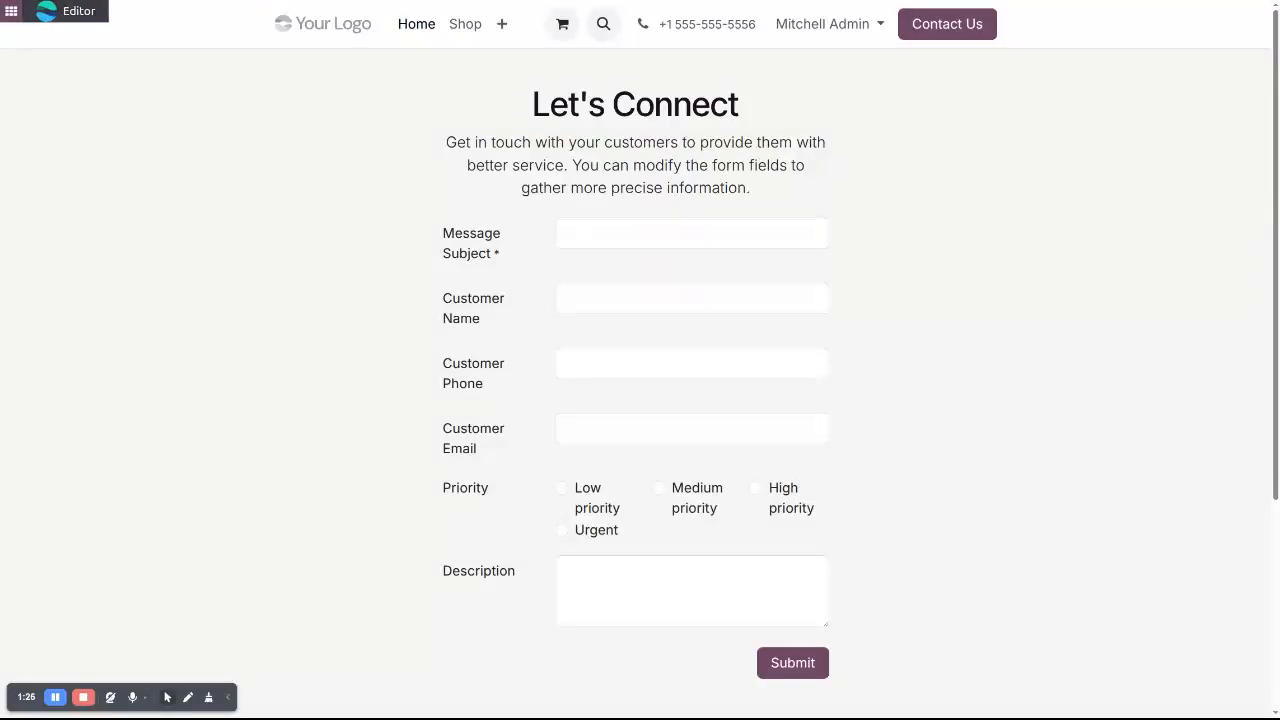
left_click(61, 18)
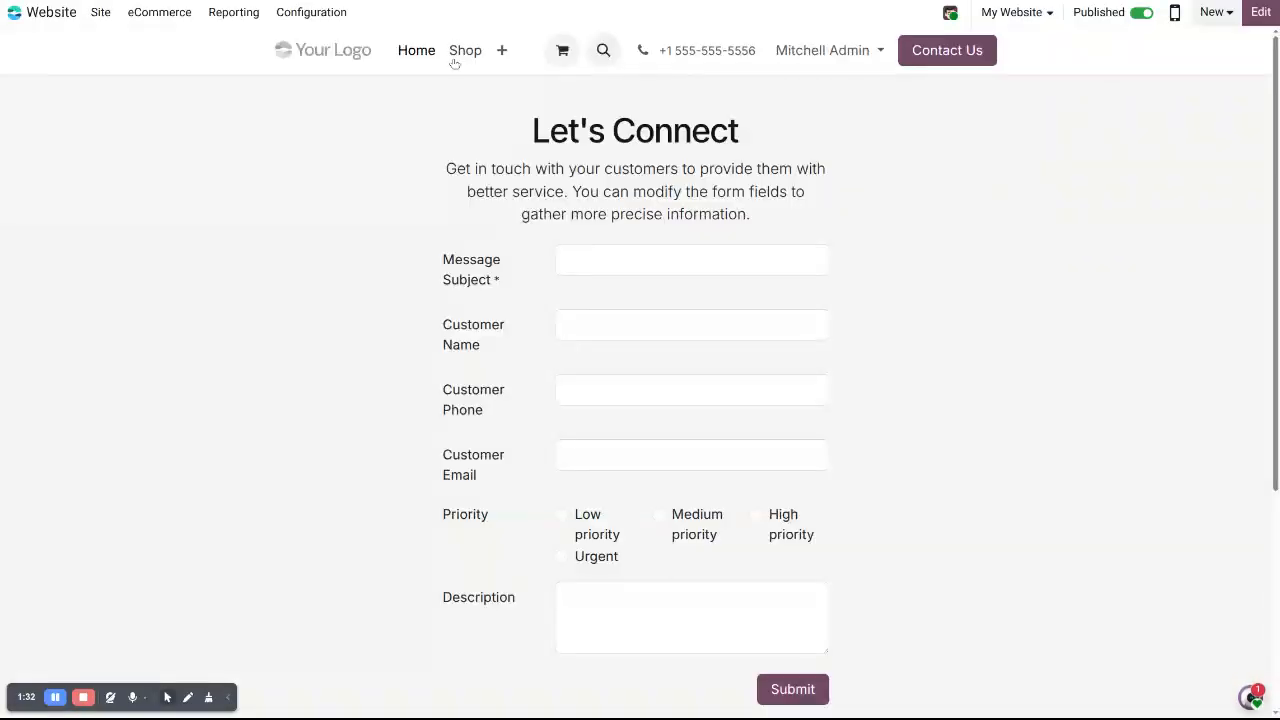
left_click(502, 51)
left_click(510, 89)
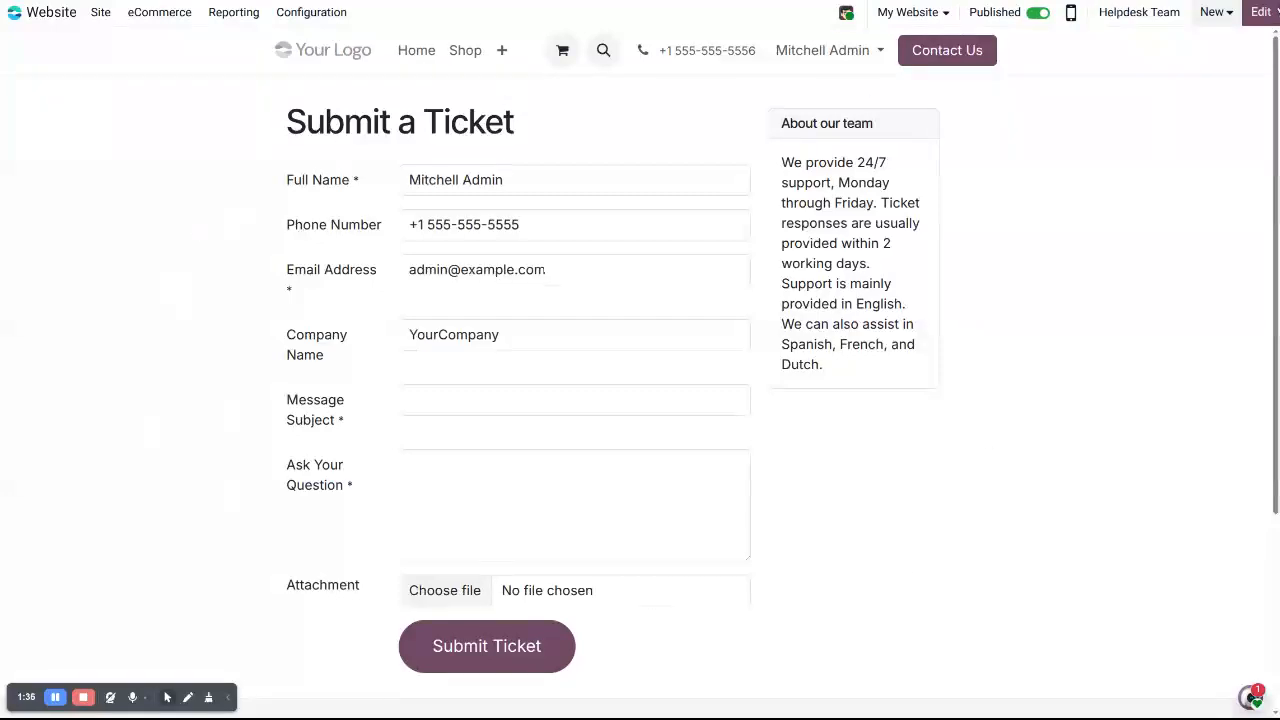
left_click(1261, 12)
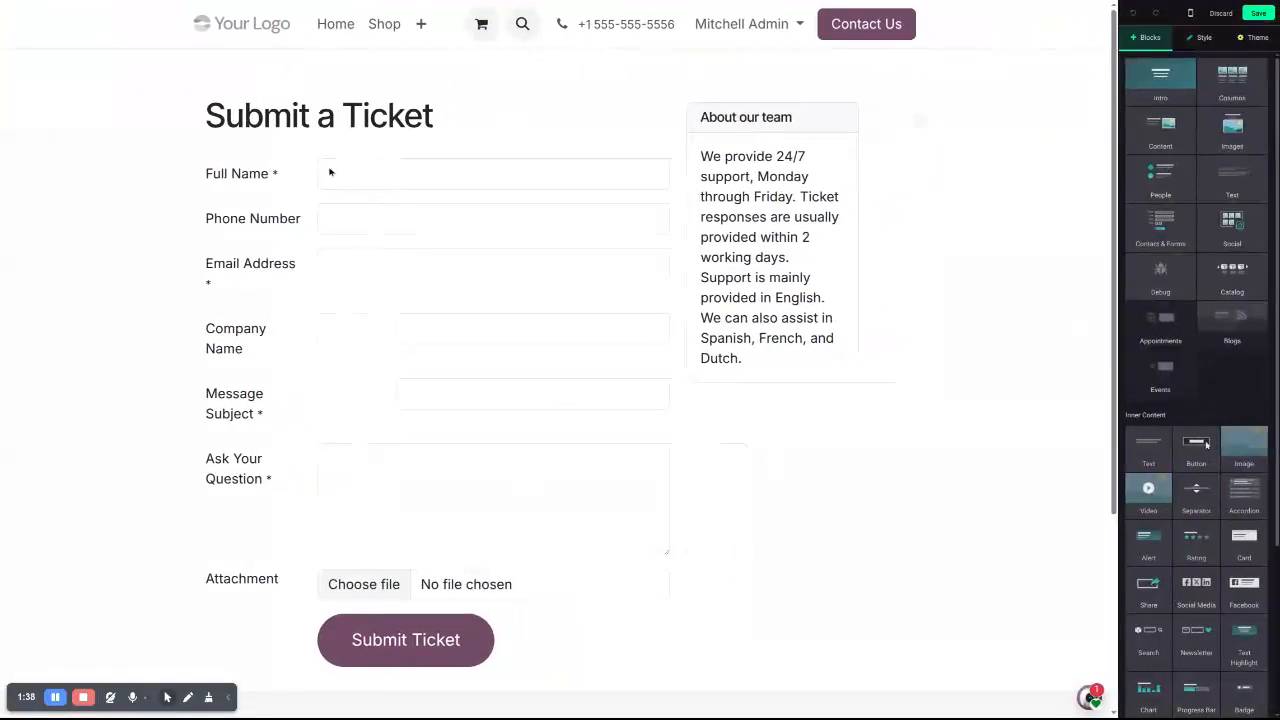
Set the form's Helpdesk Team to Customer Care of My Company and save the page
left_click(425, 174)
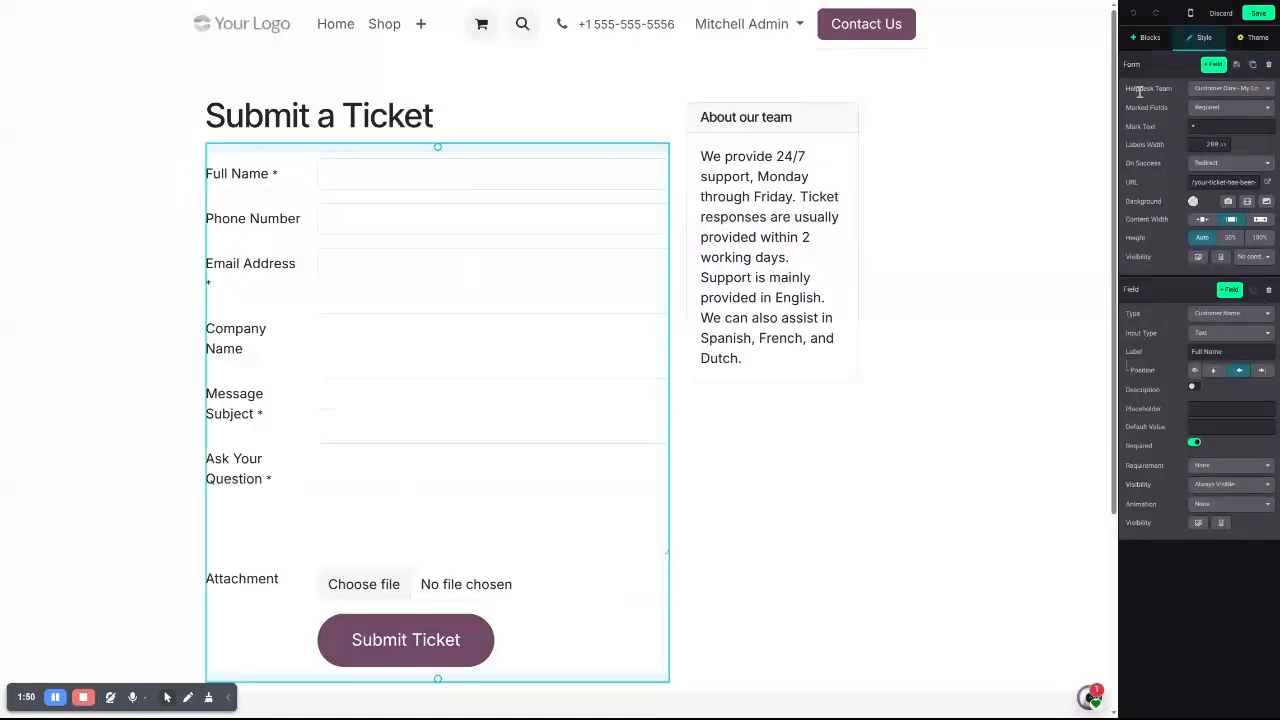
left_click(1228, 89)
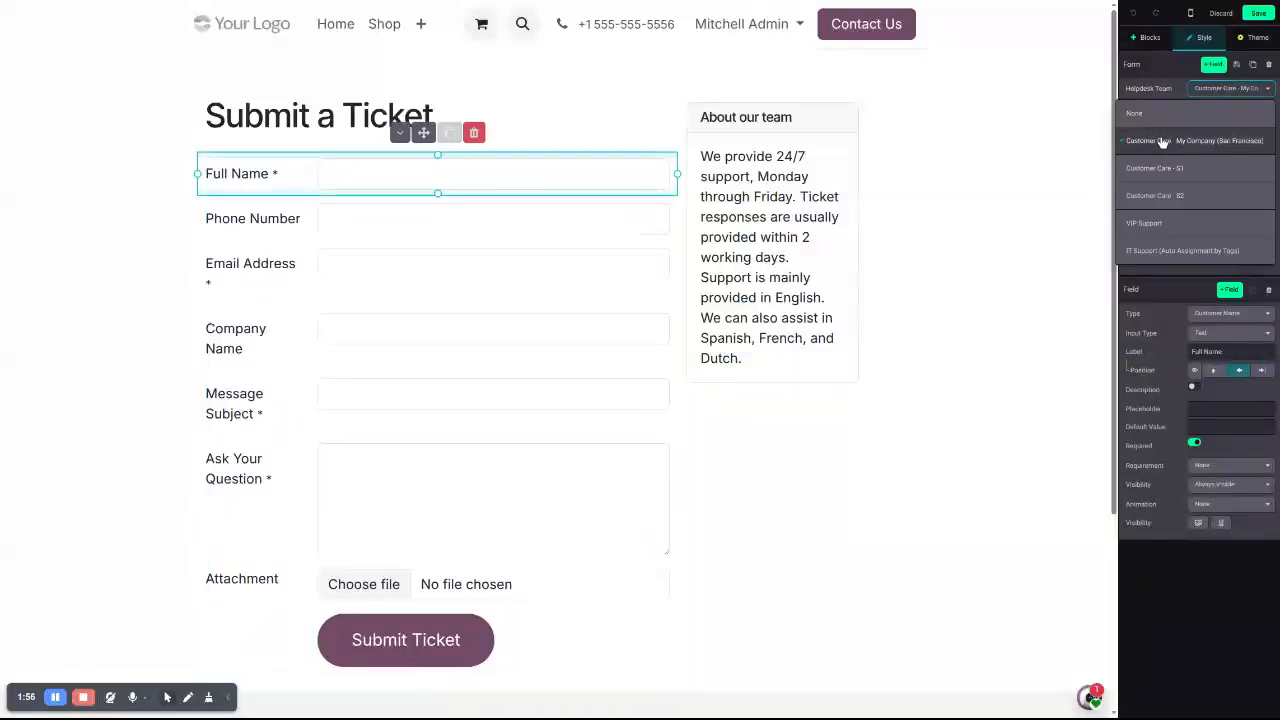
left_click(1210, 140)
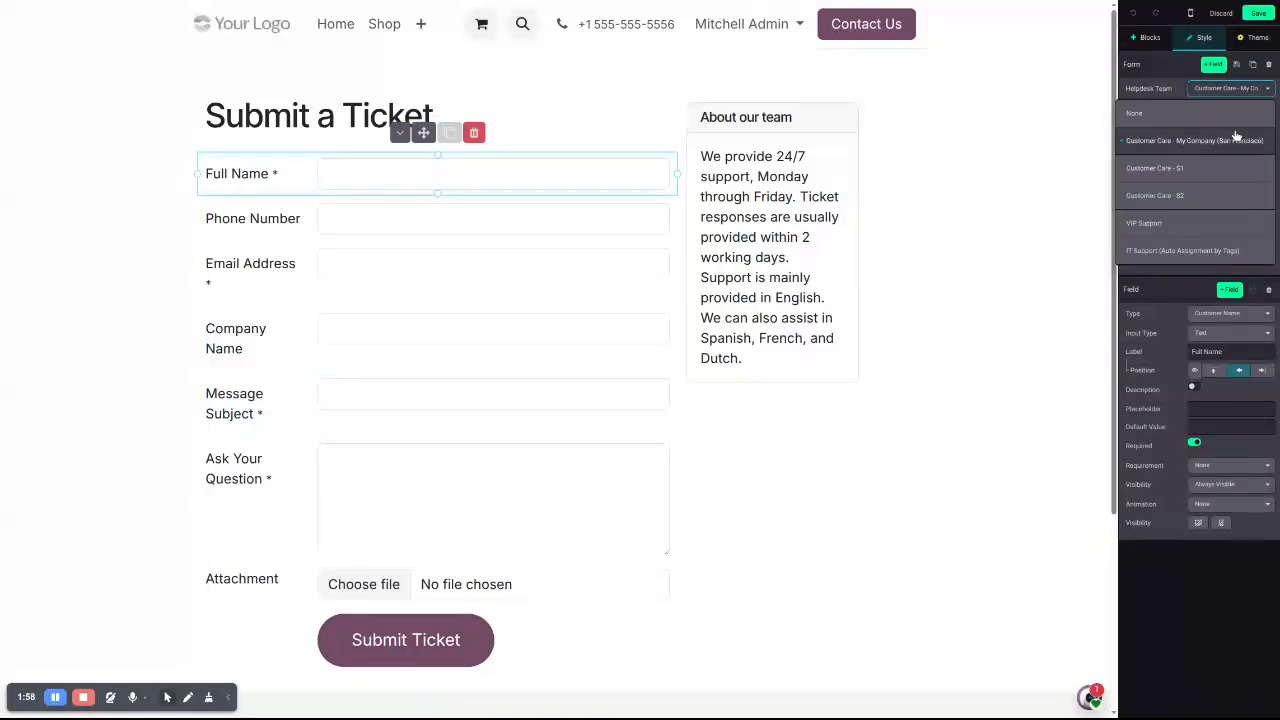
left_click(1250, 142)
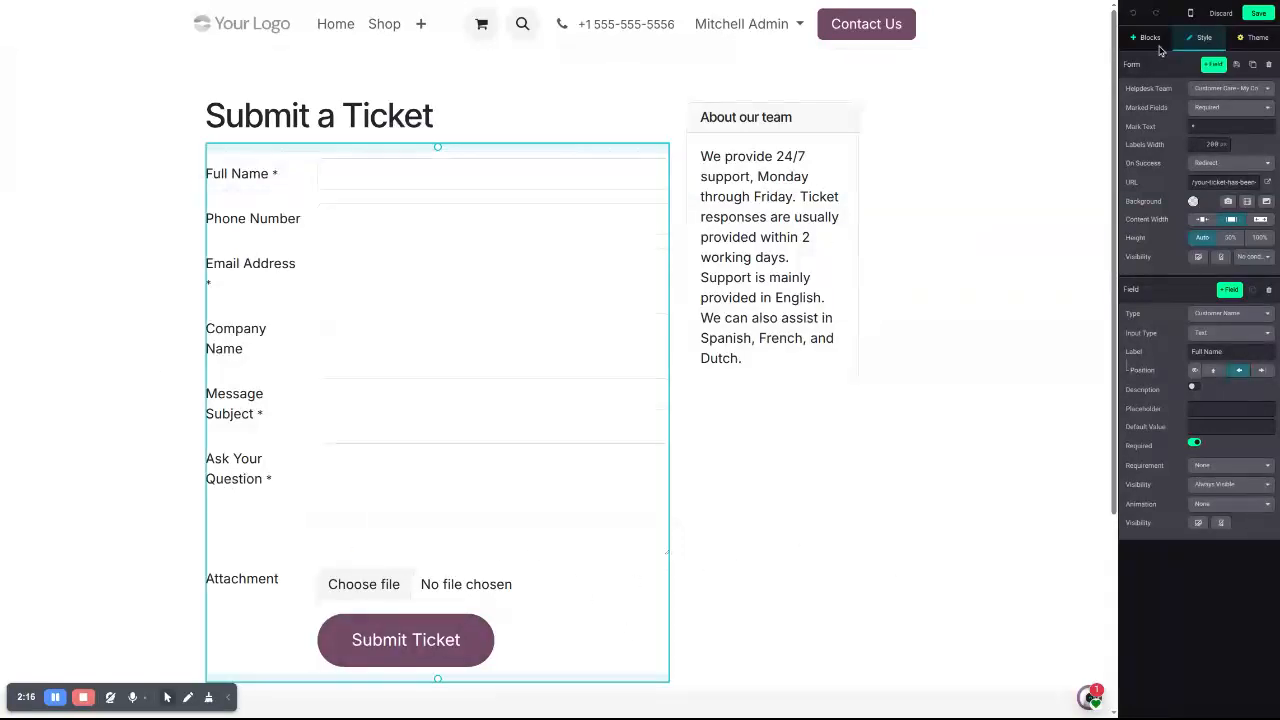
left_click(1256, 13)
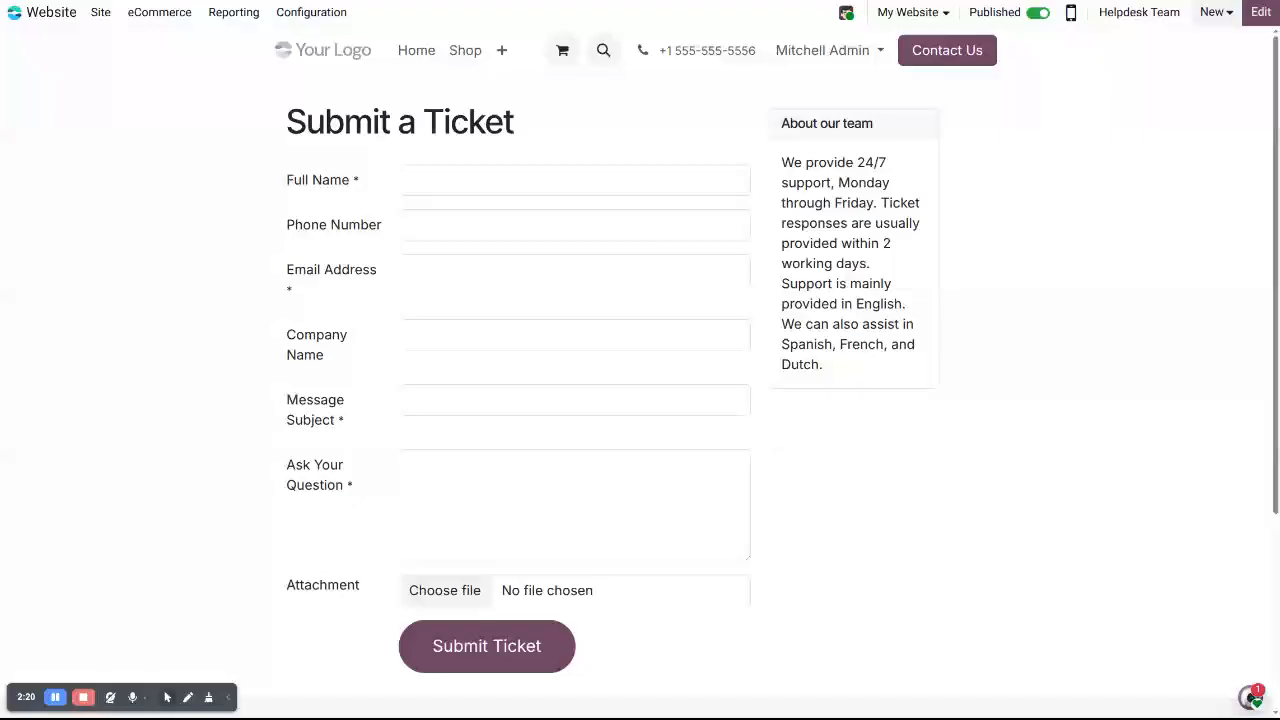
Check the My Website switcher, then log out of the admin account
left_click(930, 18)
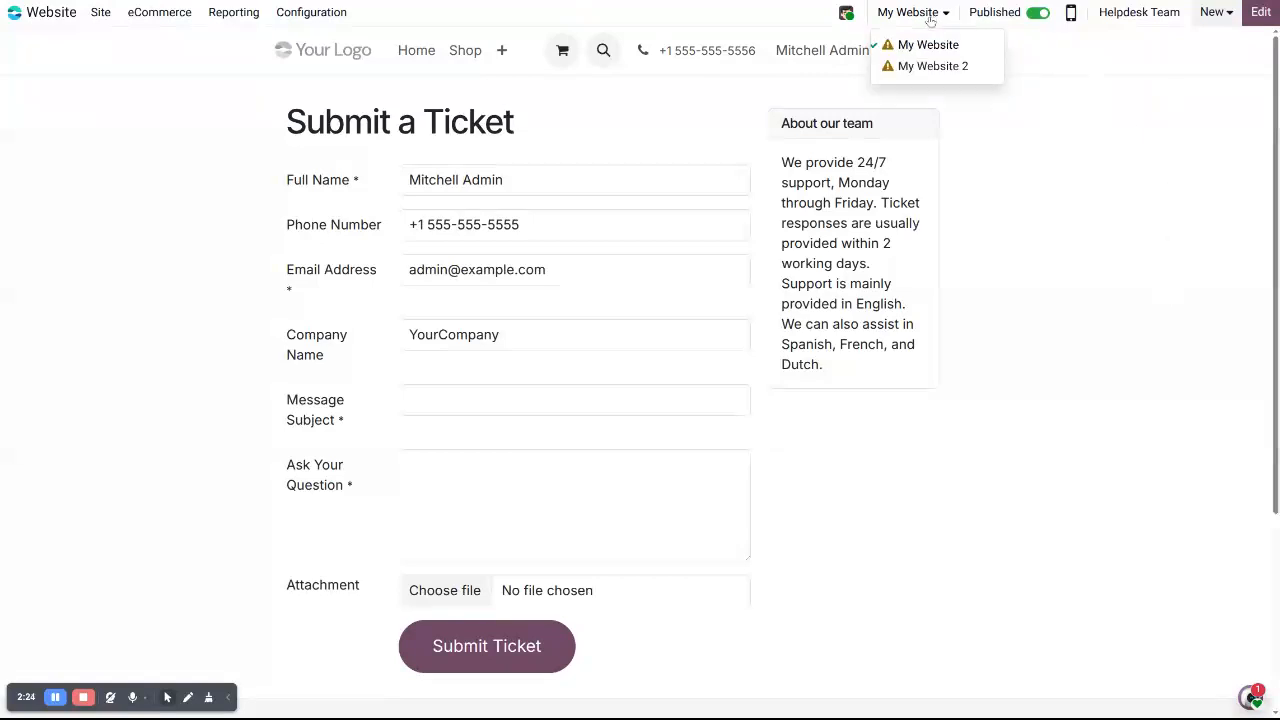
left_click(1103, 294)
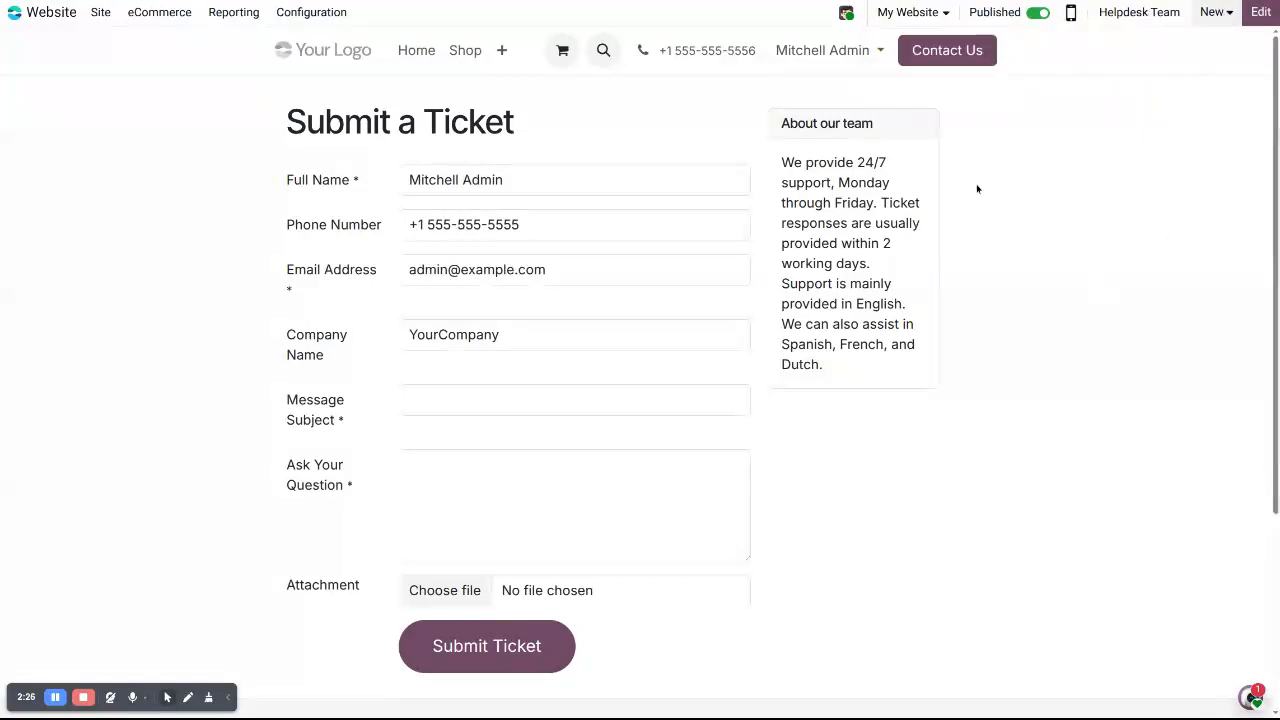
left_click(847, 14)
left_click(861, 184)
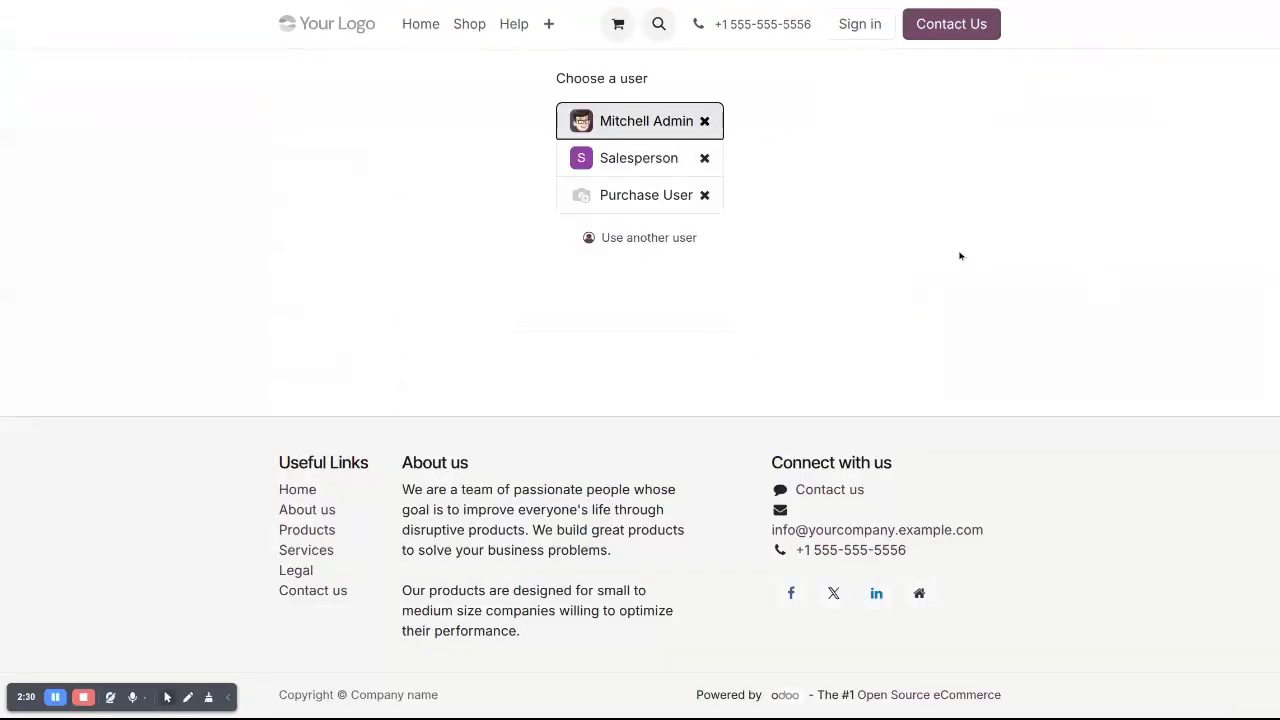
On the Submit a Ticket page, enter test customer name, phone, e-mail and company 'Test Compaynny'
left_click(513, 29)
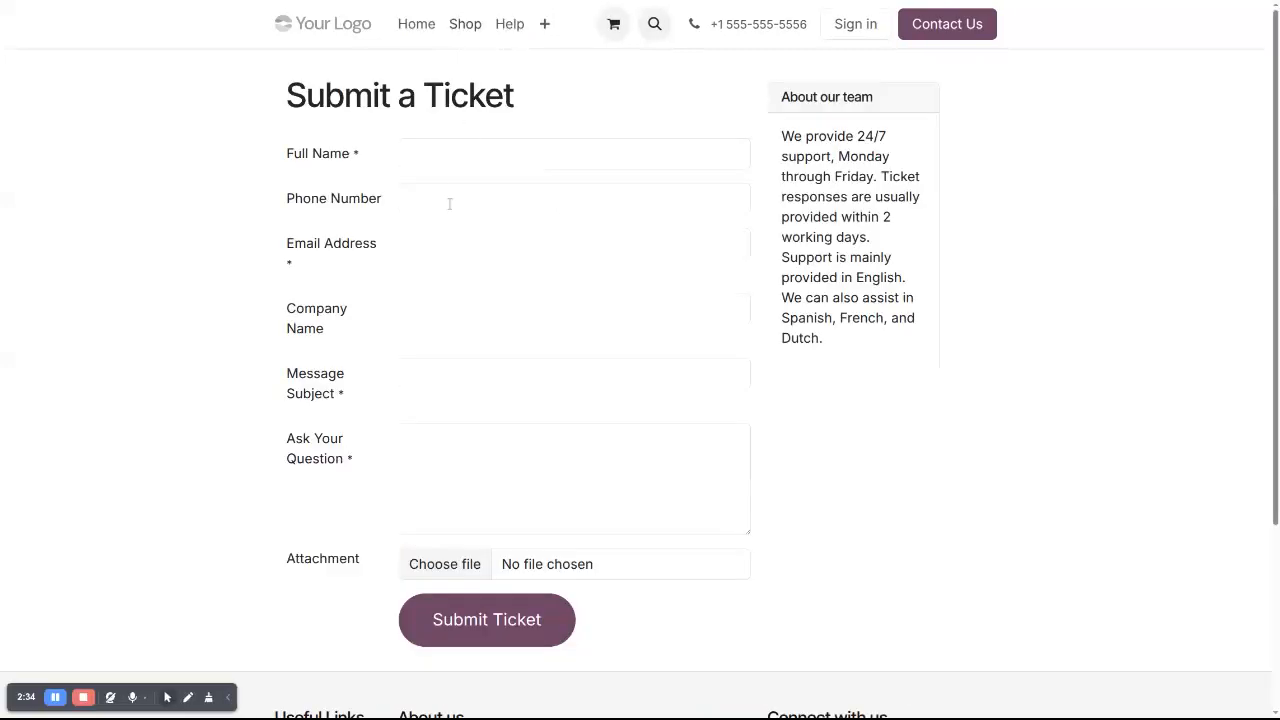
left_click(516, 153)
type("Test Customer")
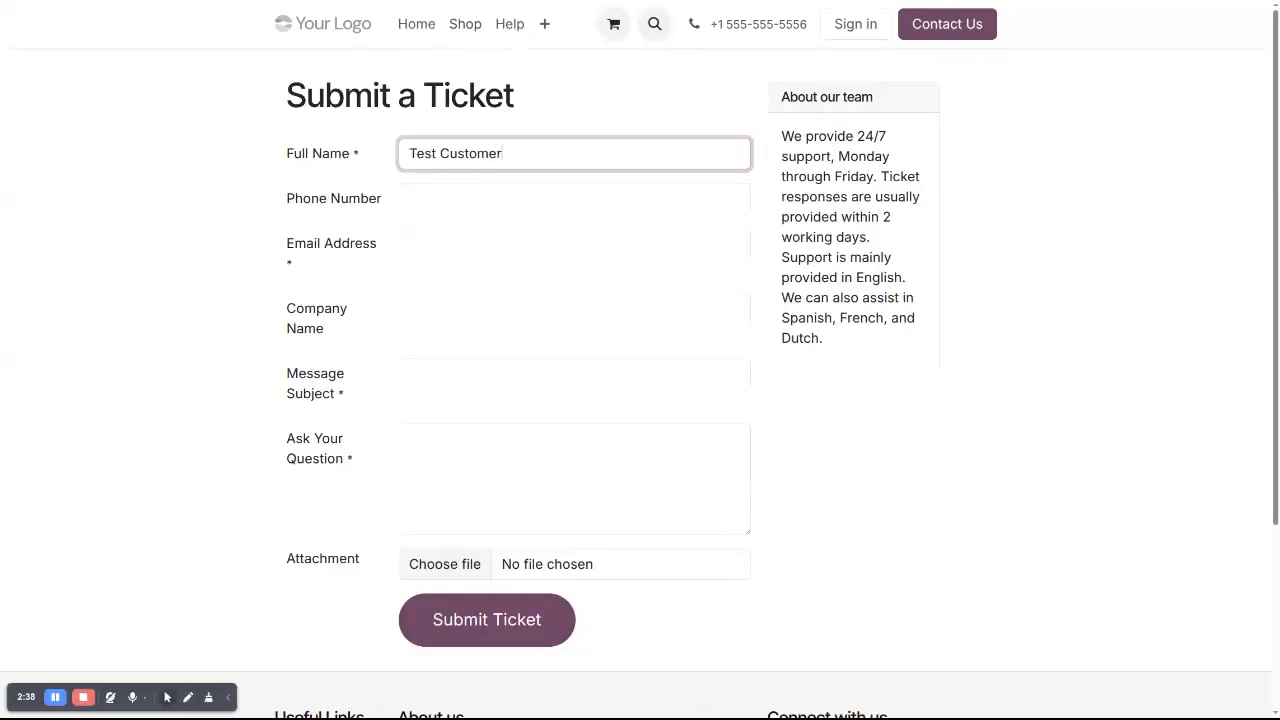
left_click(563, 206)
type("123456")
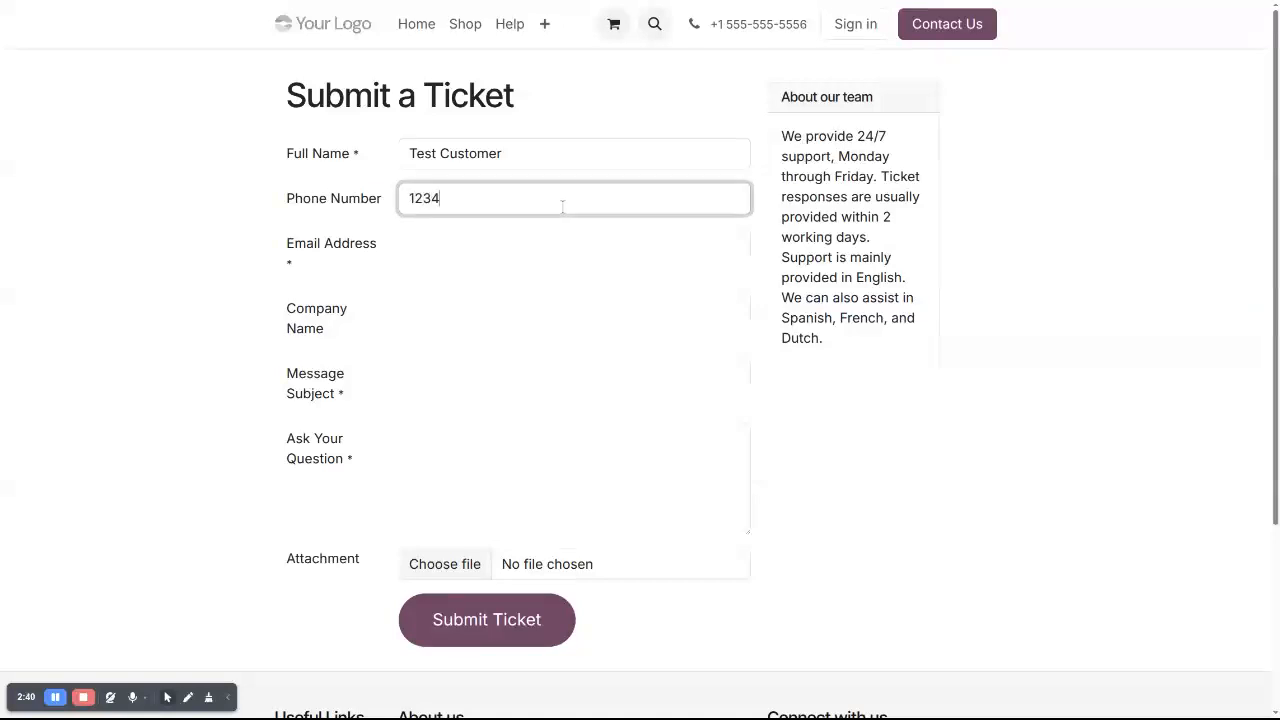
left_click(539, 238)
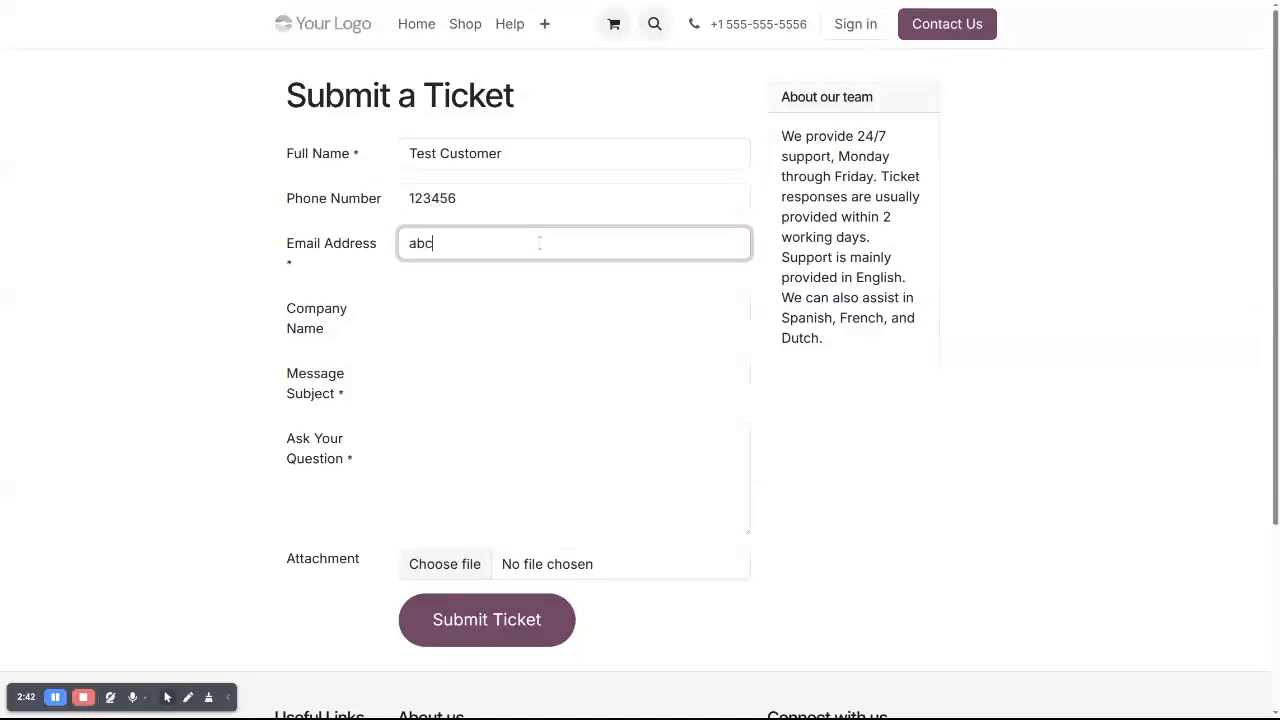
key("Tab")
type("Test Compayn")
type("ny")
Add subject 'Laptop Brightness Issue', a question about laptop brightness, and attach a screenshot
key("Tab")
type("La")
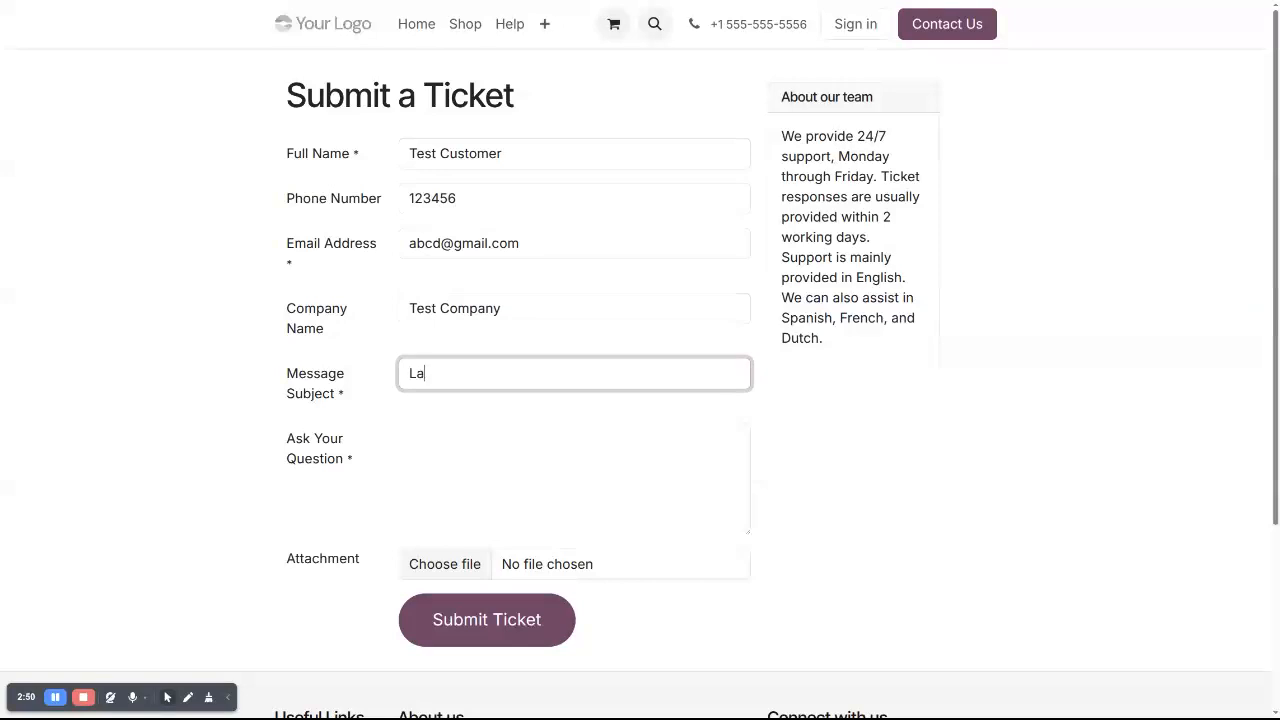
type("ptop Brightness Issue")
key("Tab")
type("My lapt")
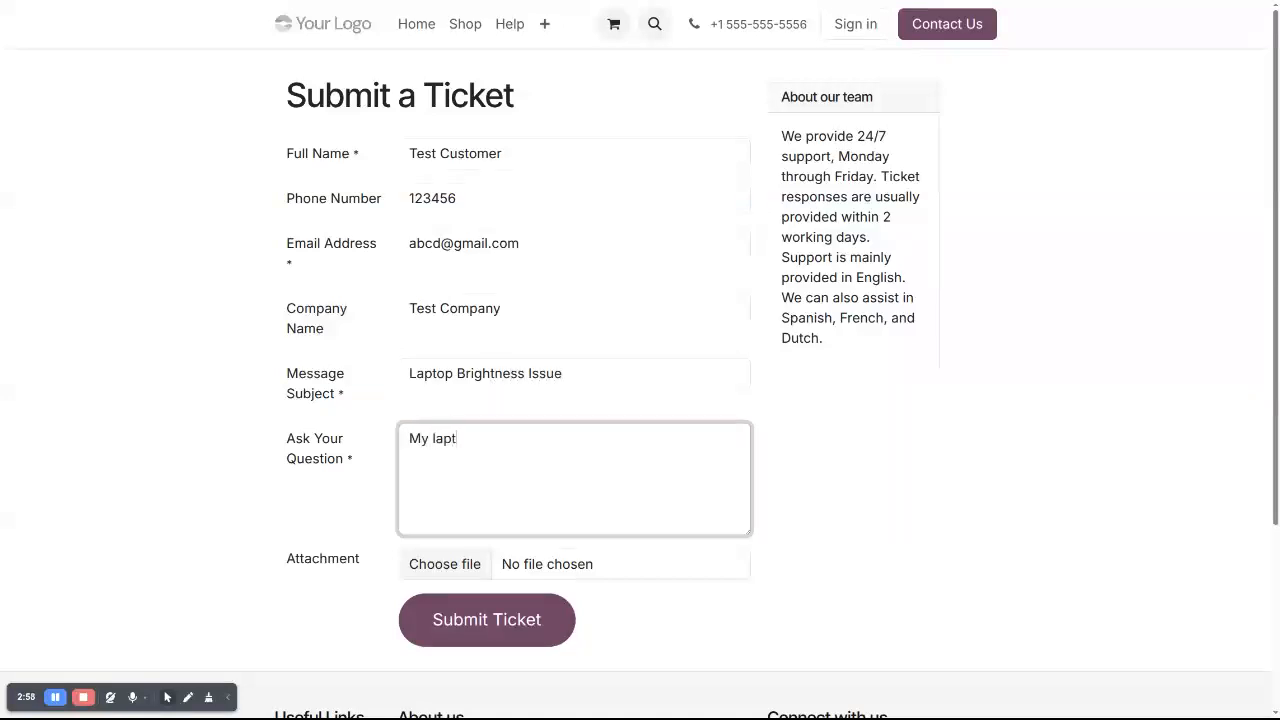
type("op brightness not visible correctly ")
type(" Please")
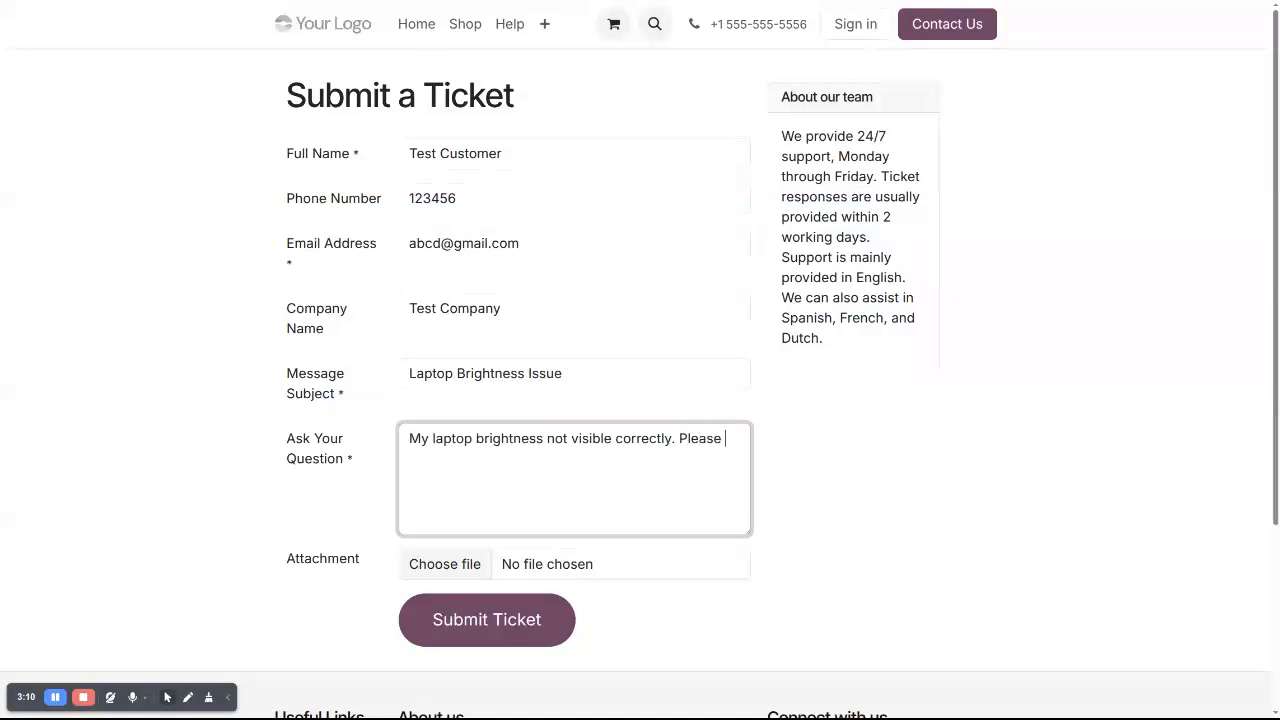
type(" check ")
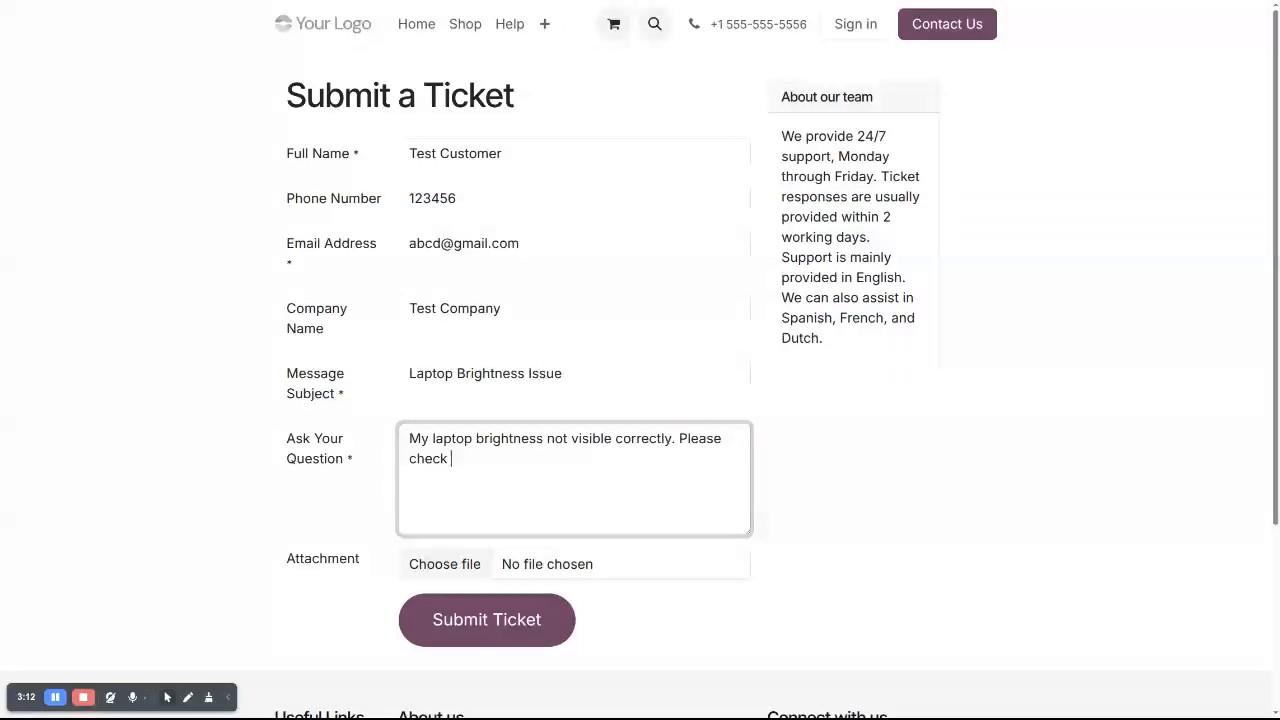
type("as priority.")
left_click(416, 579)
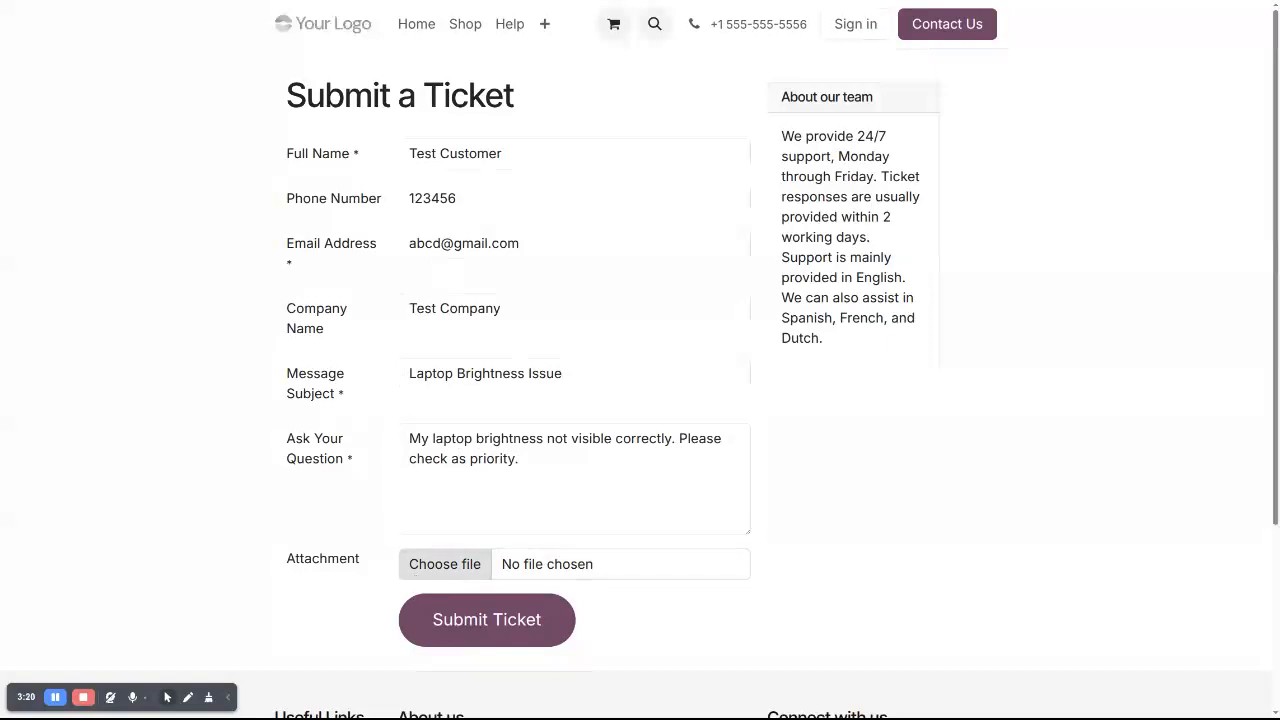
double_click(491, 391)
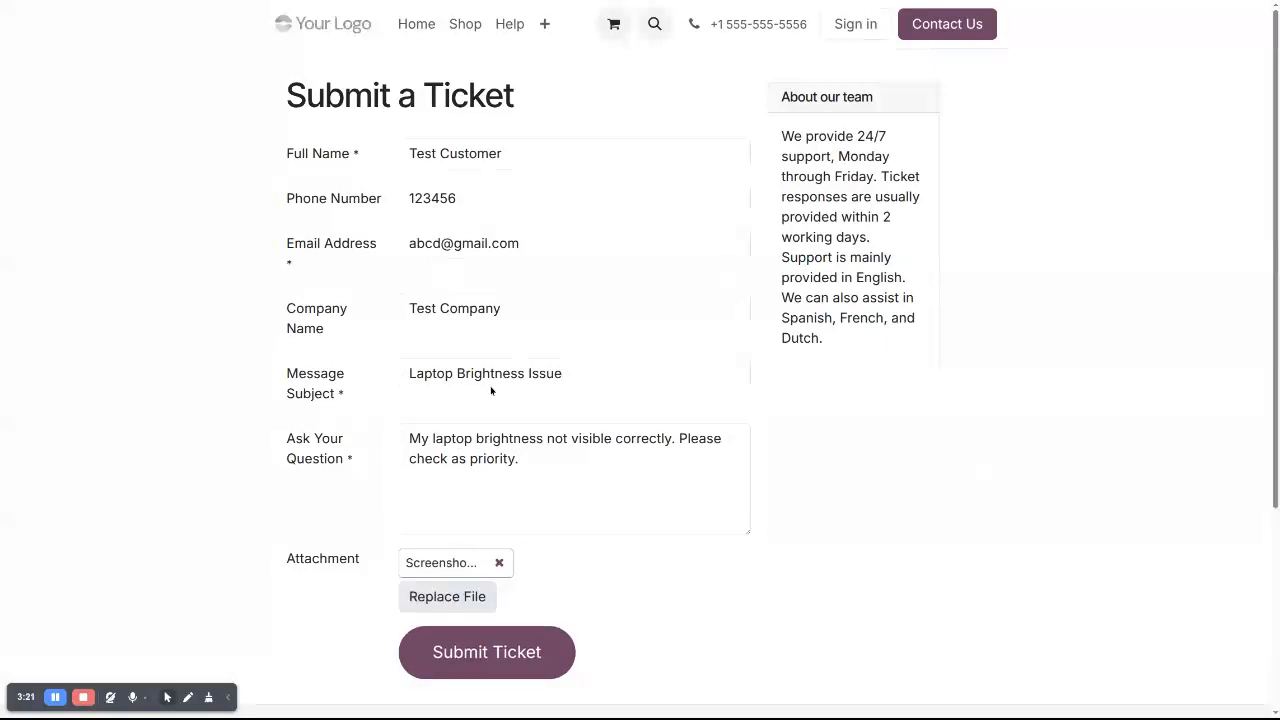
Submit the test ticket and select its confirmation number 00033
left_click(487, 652)
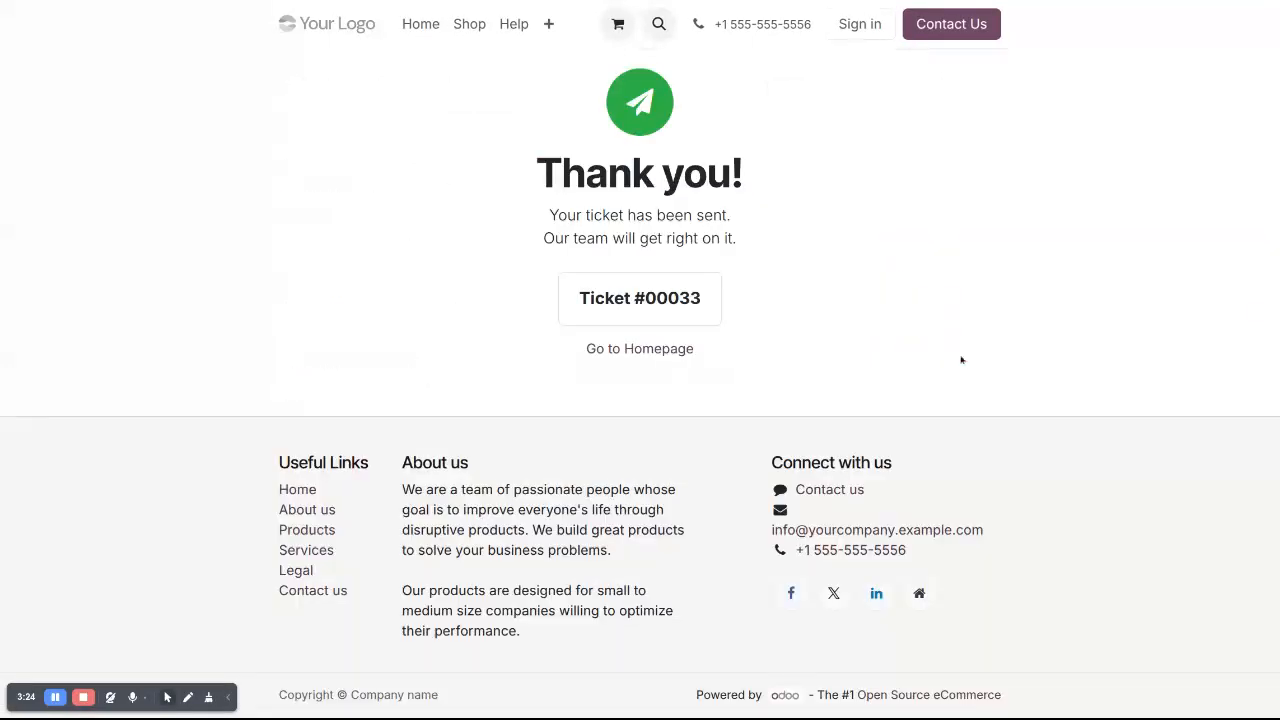
triple_click(660, 300)
double_click(660, 300)
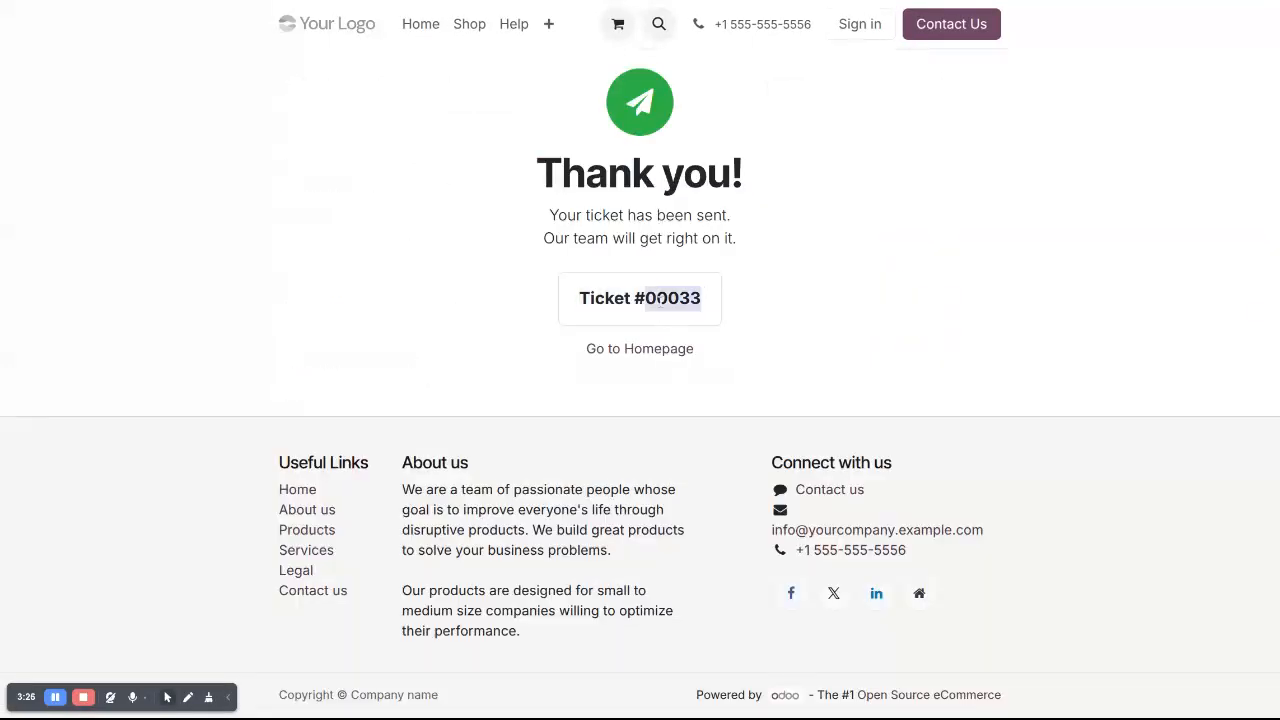
Sign back in as the admin user and open the Helpdesk app
left_click(857, 30)
left_click(636, 115)
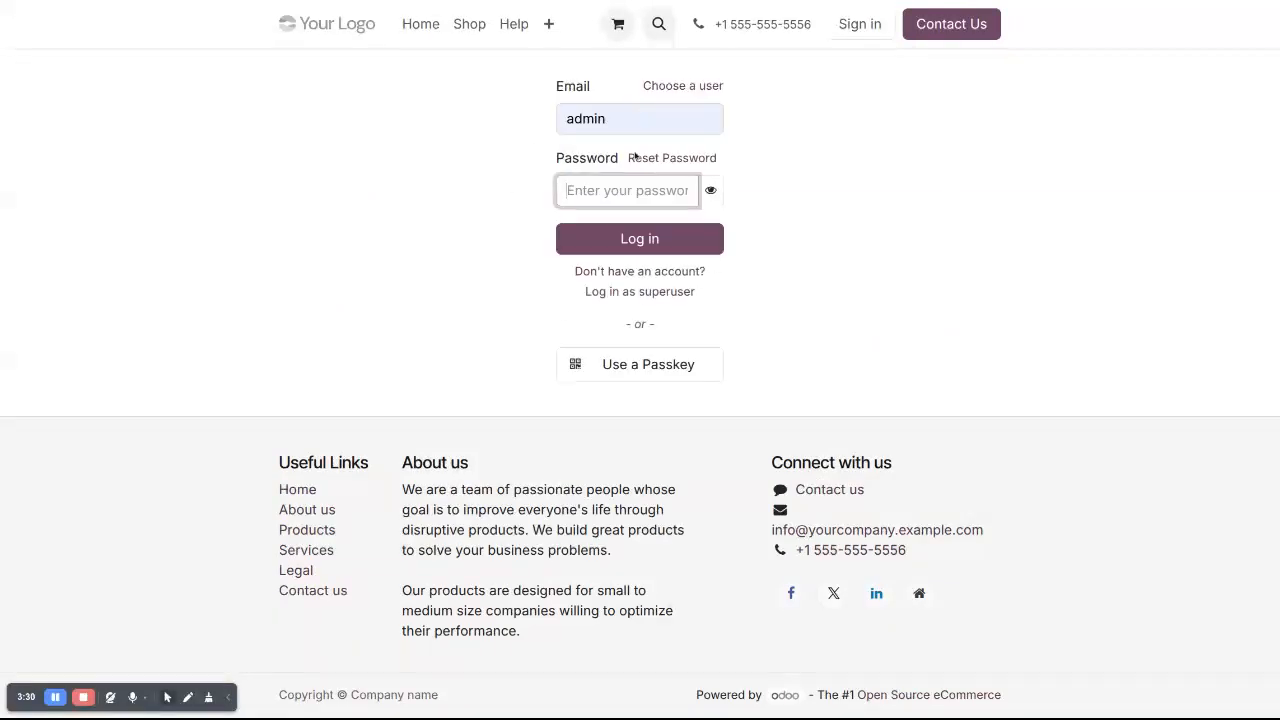
type("adm")
key("Return")
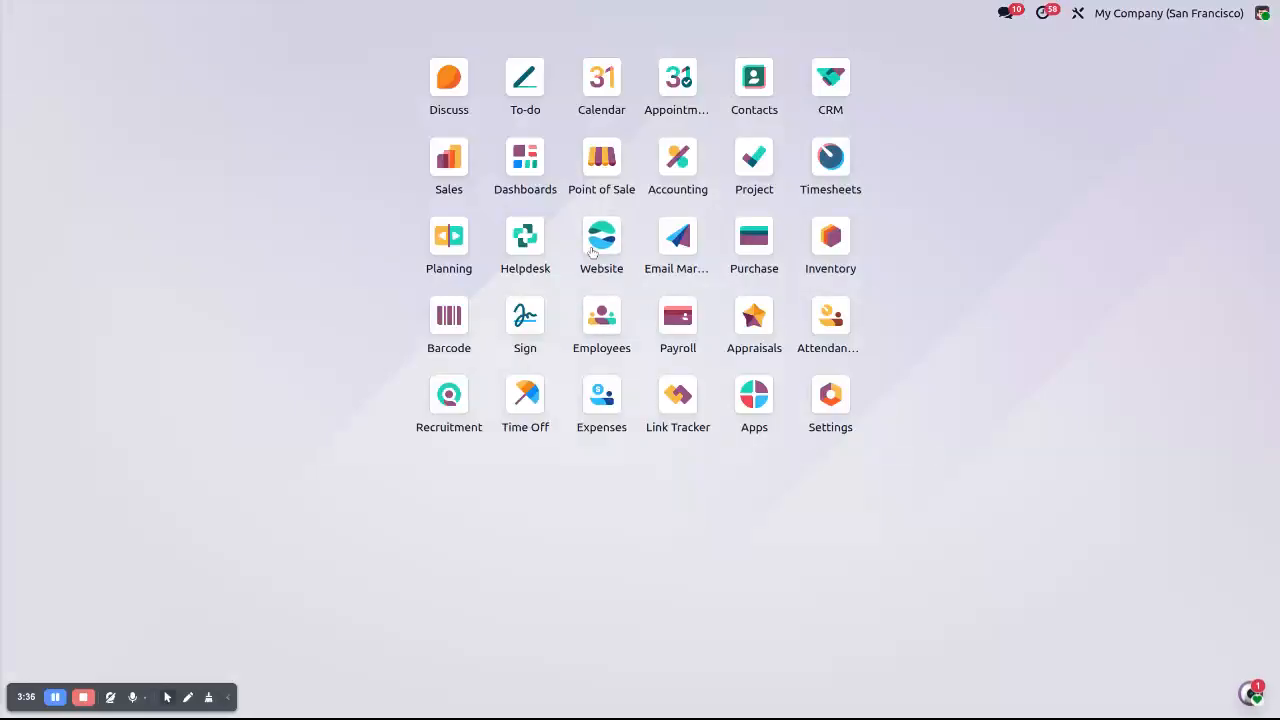
left_click(531, 234)
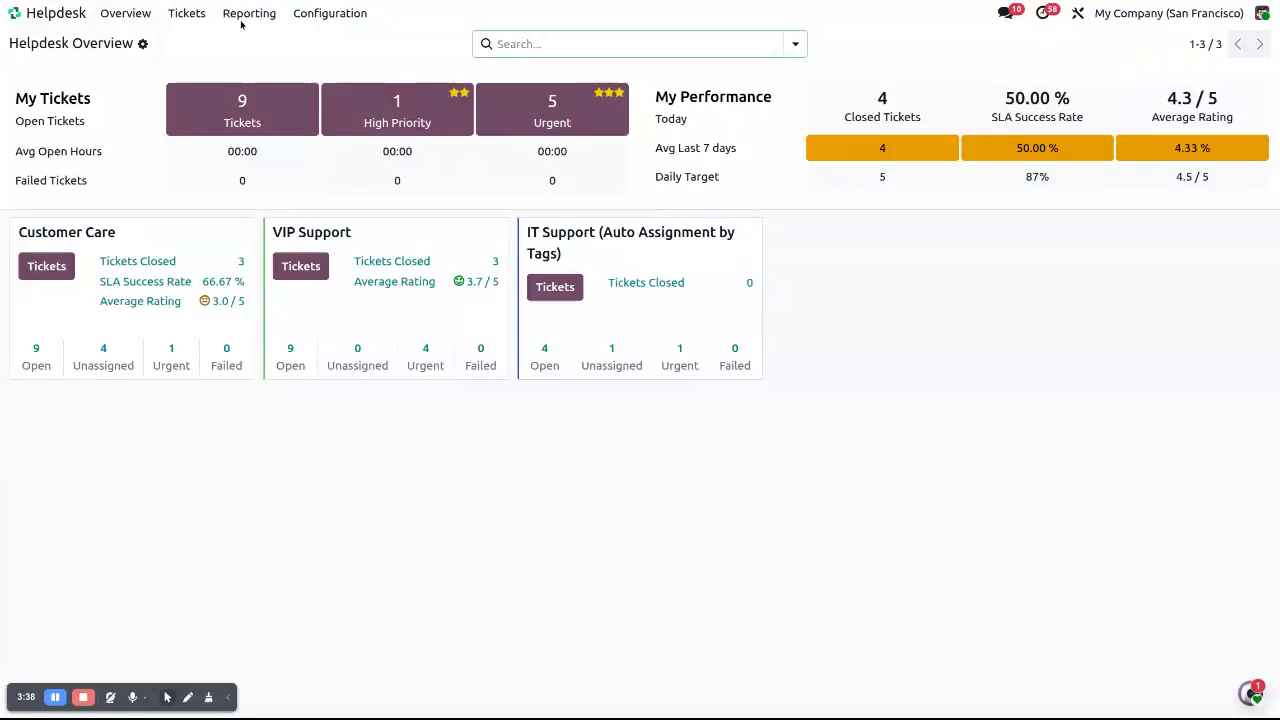
List all tickets without the Open filter, search 32, and check ticket 00032
left_click(172, 16)
left_click(177, 61)
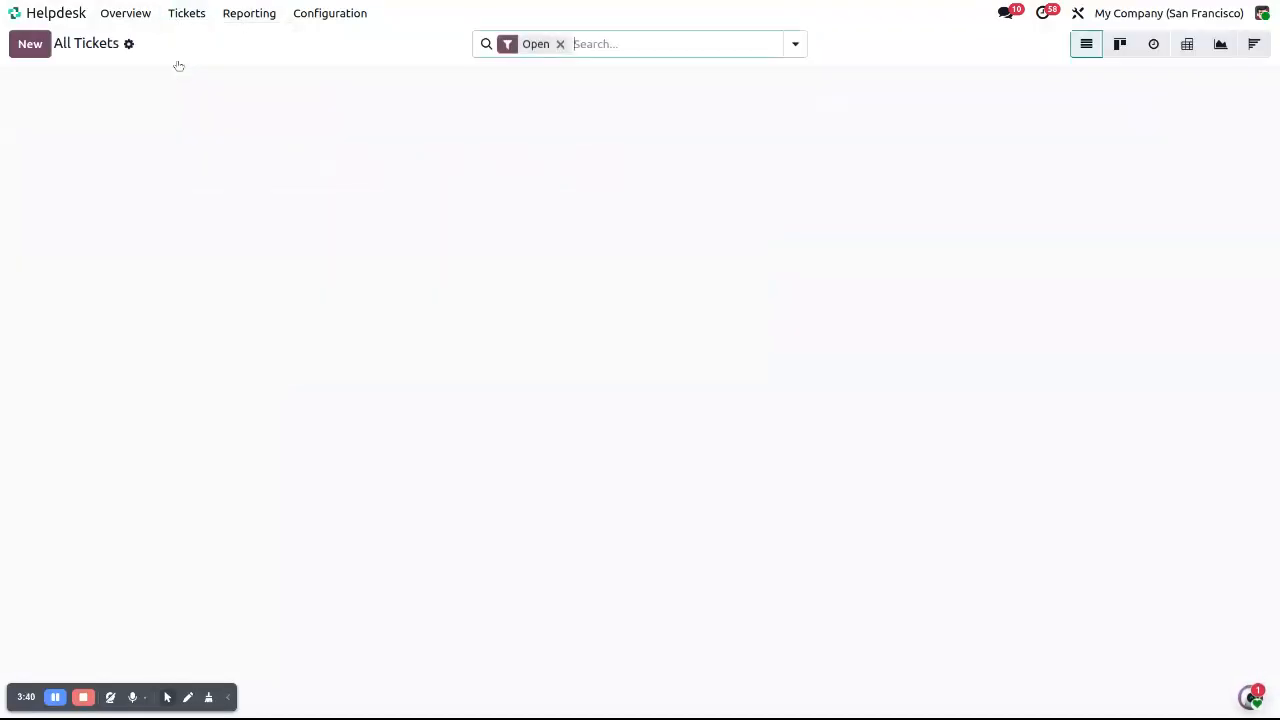
left_click(560, 44)
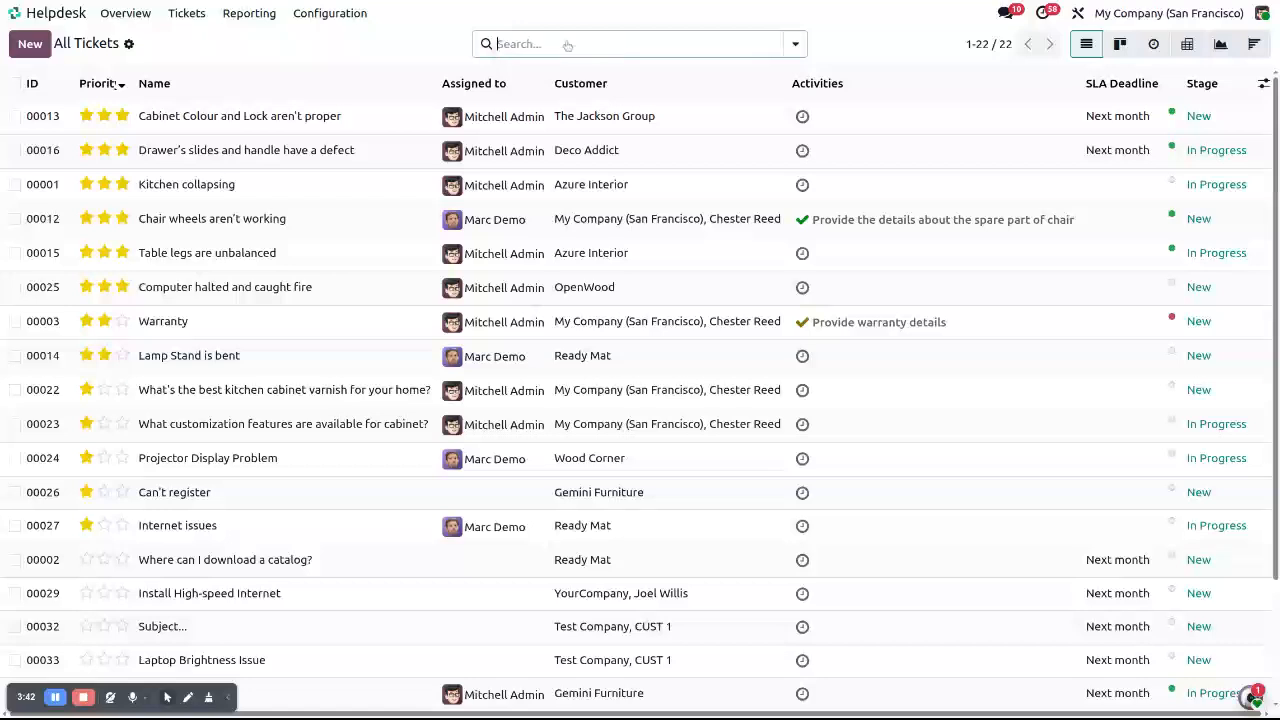
type("32")
key("Return")
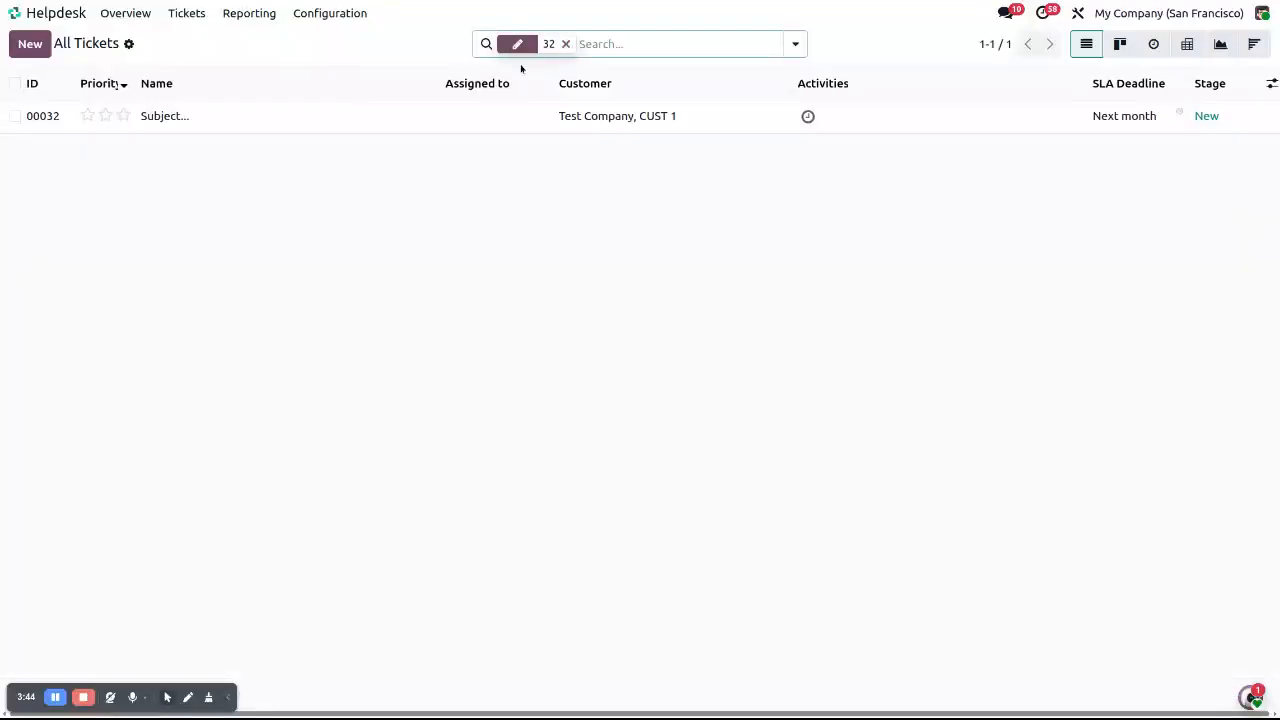
left_click(266, 125)
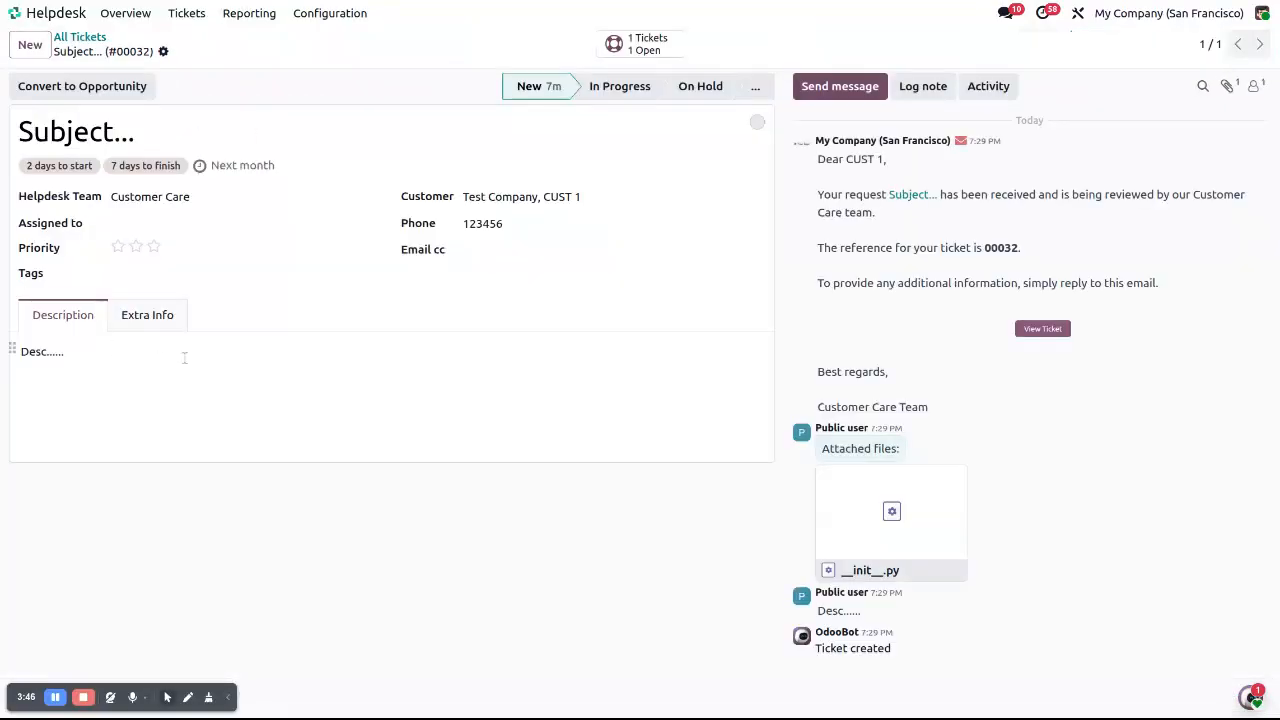
left_click(80, 37)
Search 33 and open ticket 00033, viewing its Extra Info and Description tabs
left_click(566, 44)
type("33")
key("Return")
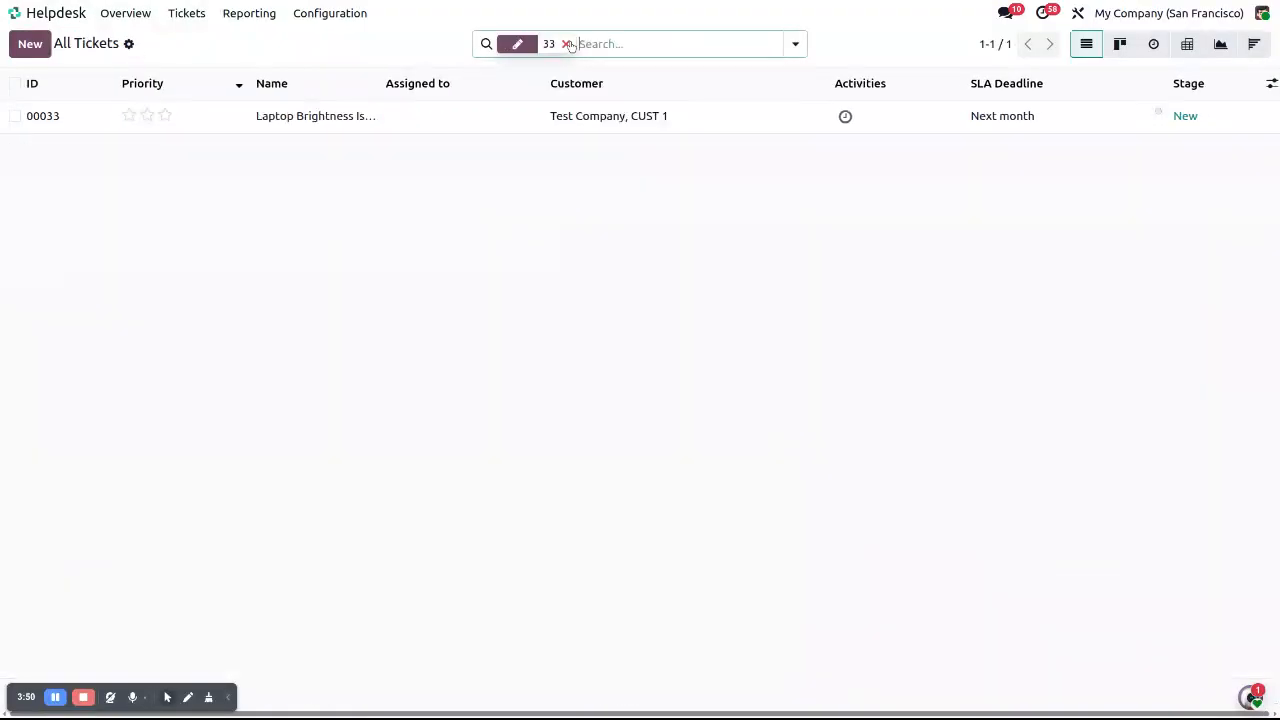
left_click(392, 122)
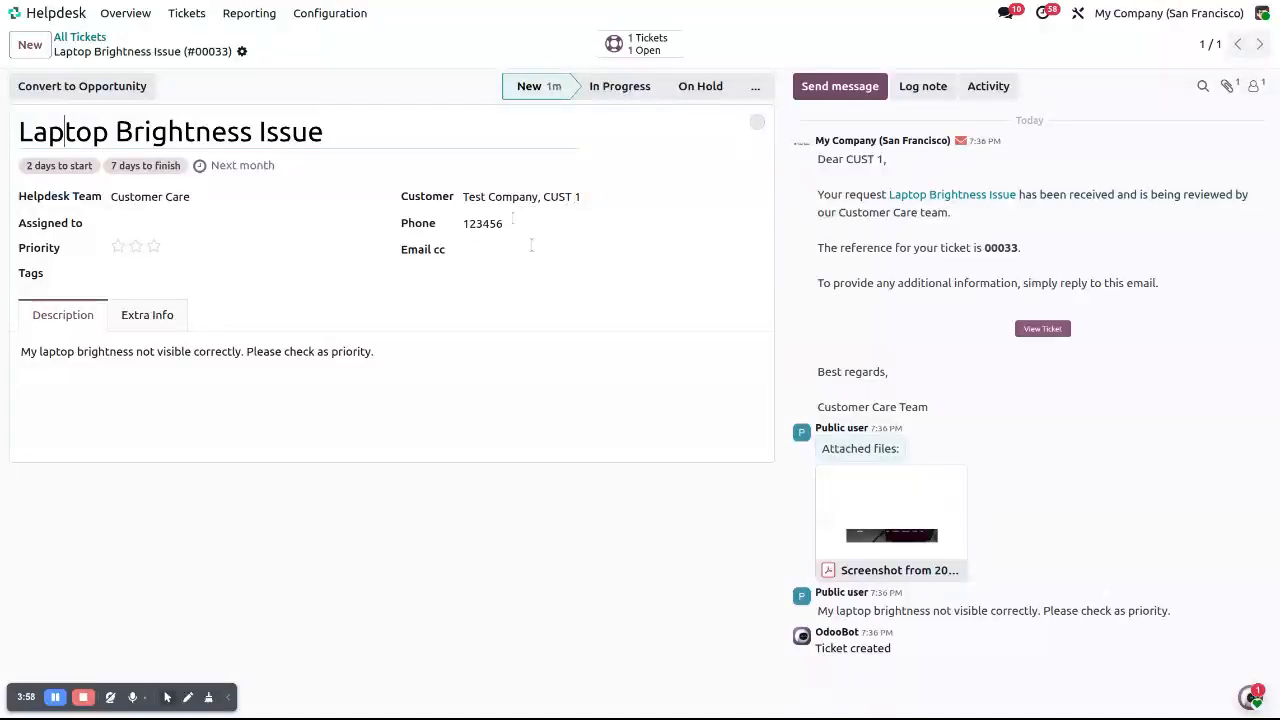
left_click(153, 324)
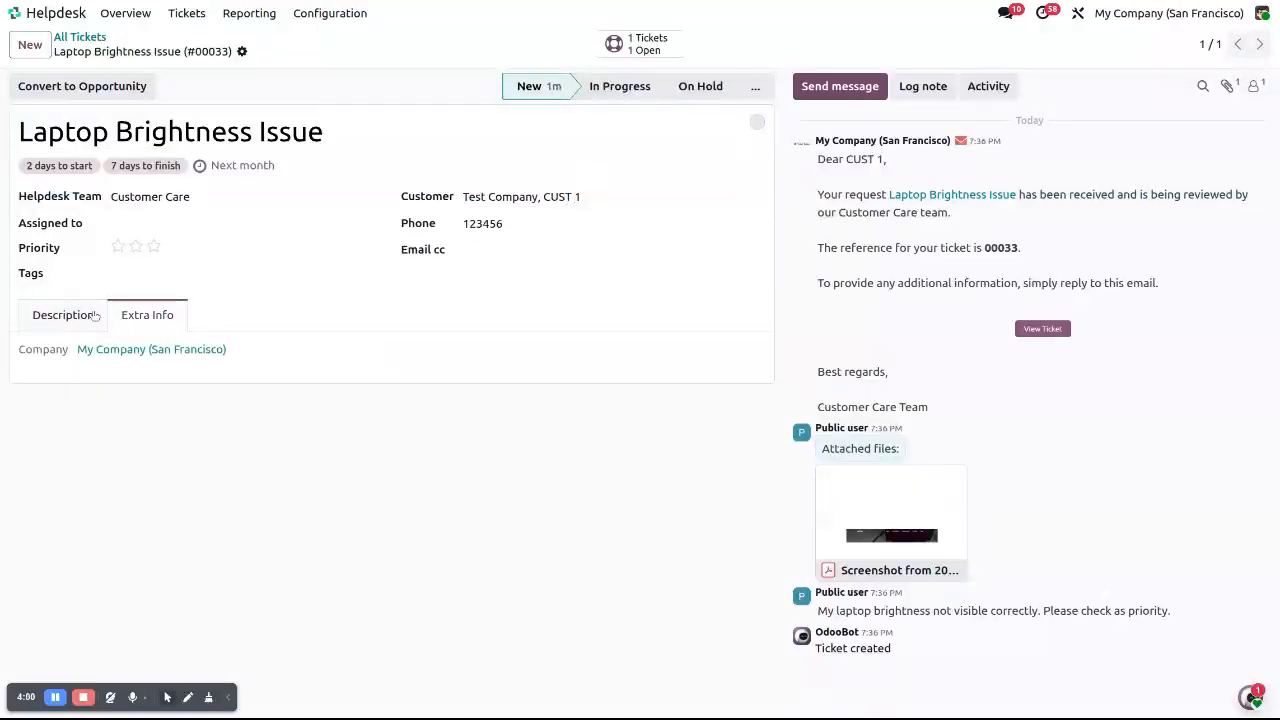
left_click(58, 316)
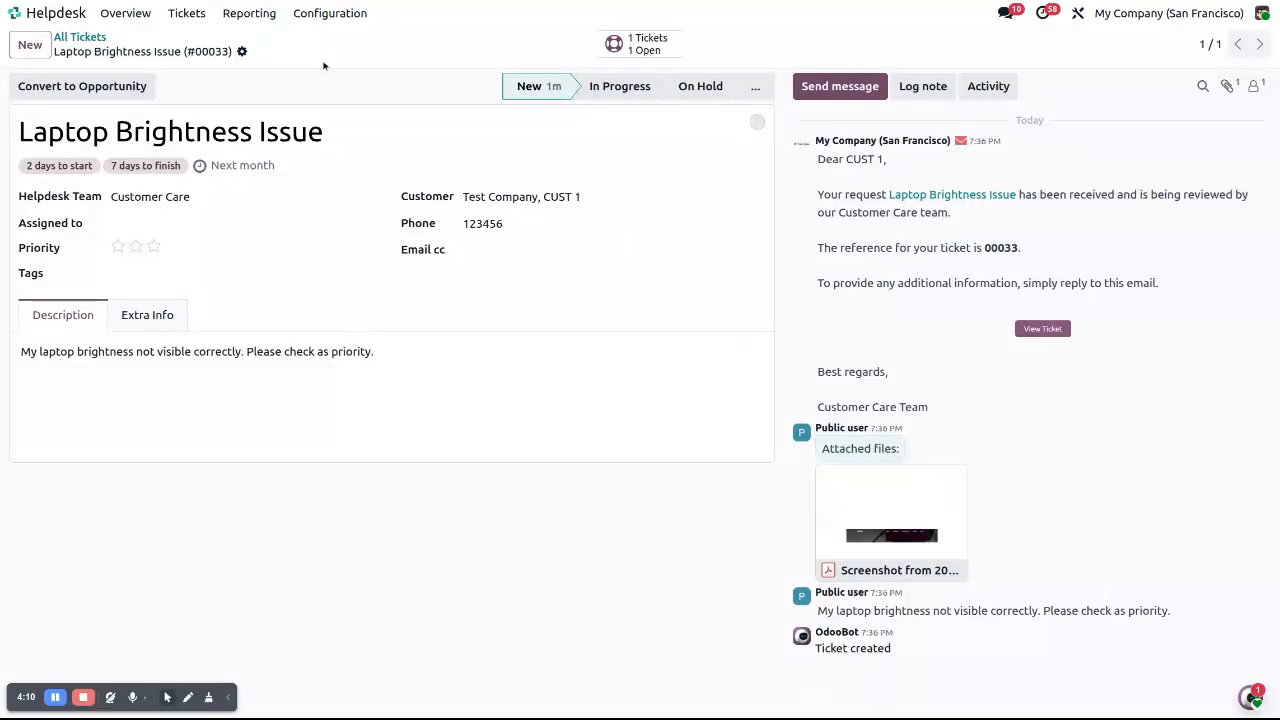
Recheck Customer Care's Website Form setting, then go back to the website's Let's Connect page
left_click(322, 14)
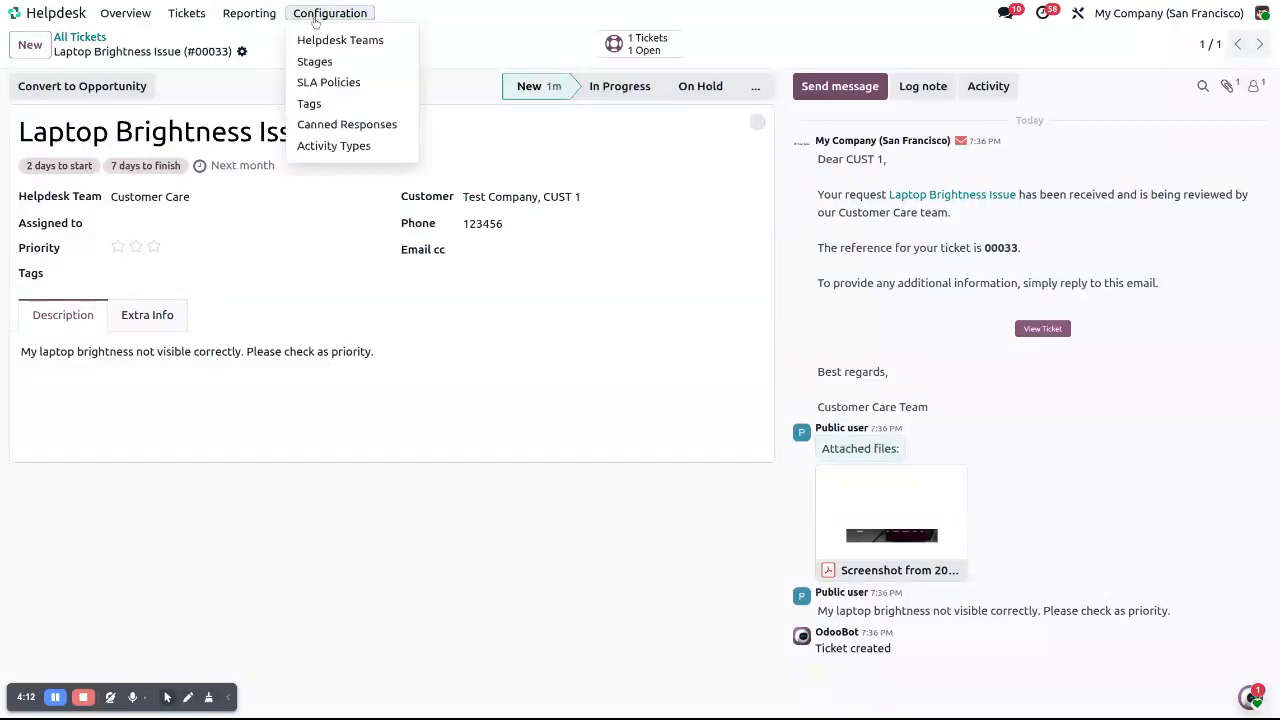
left_click(325, 40)
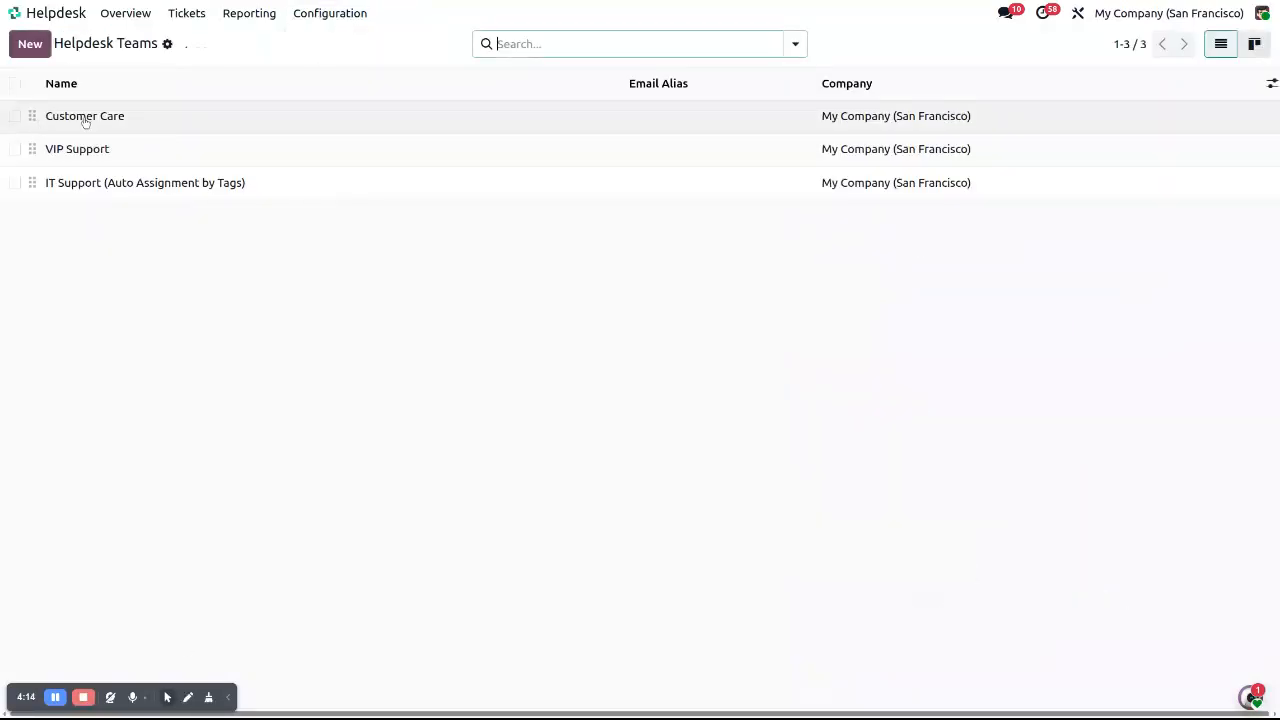
left_click(171, 122)
scroll(266, 500, "down", 5)
scroll(20, 460, "down", 2)
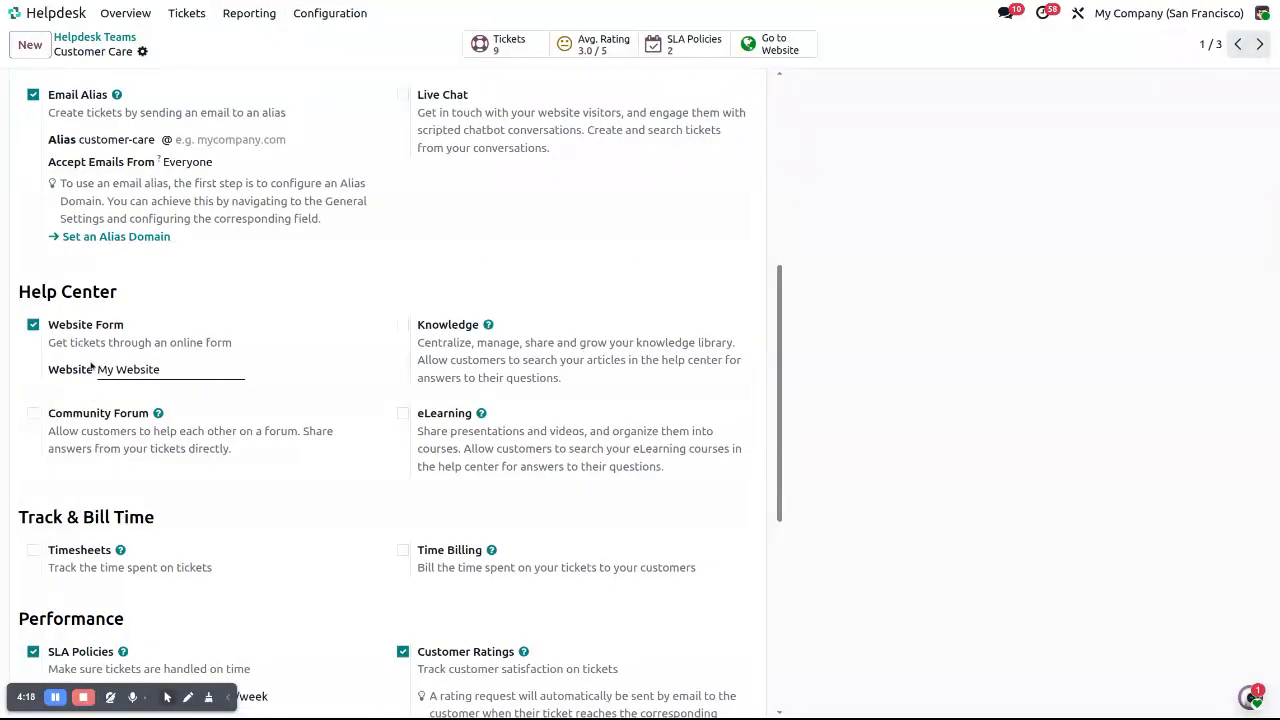
scroll(200, 380, "up", 5)
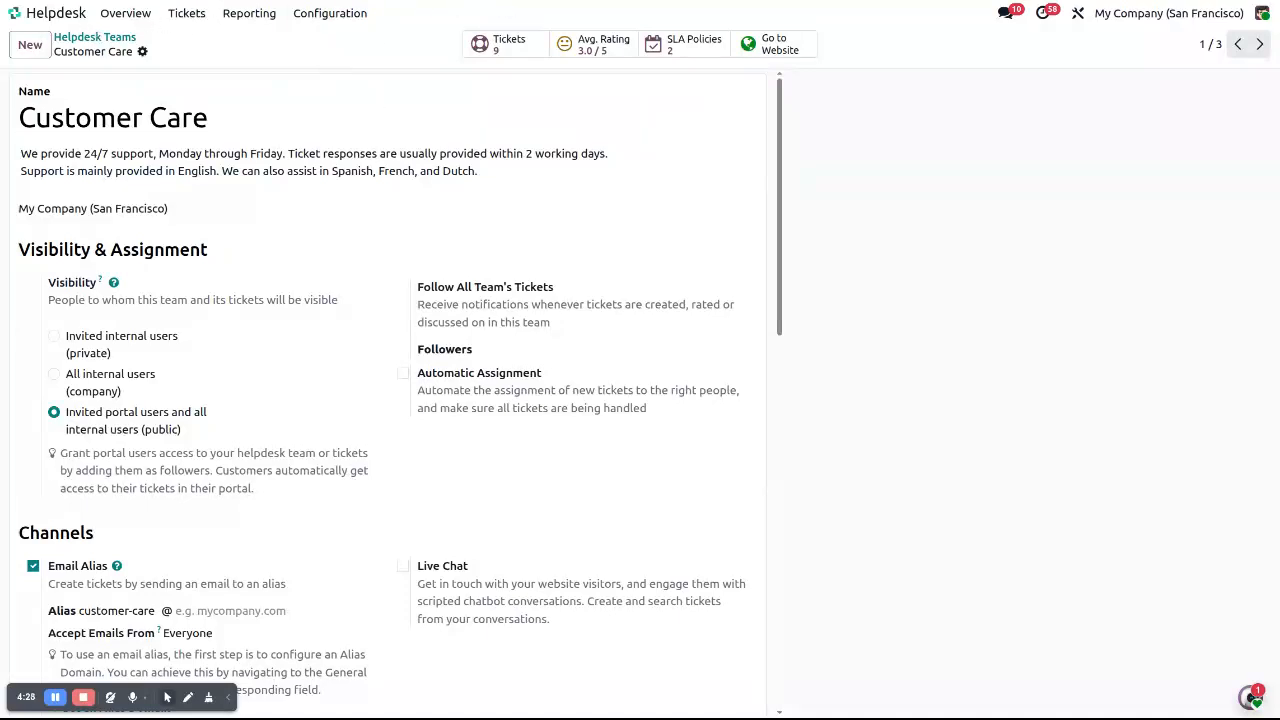
left_click(388, 0)
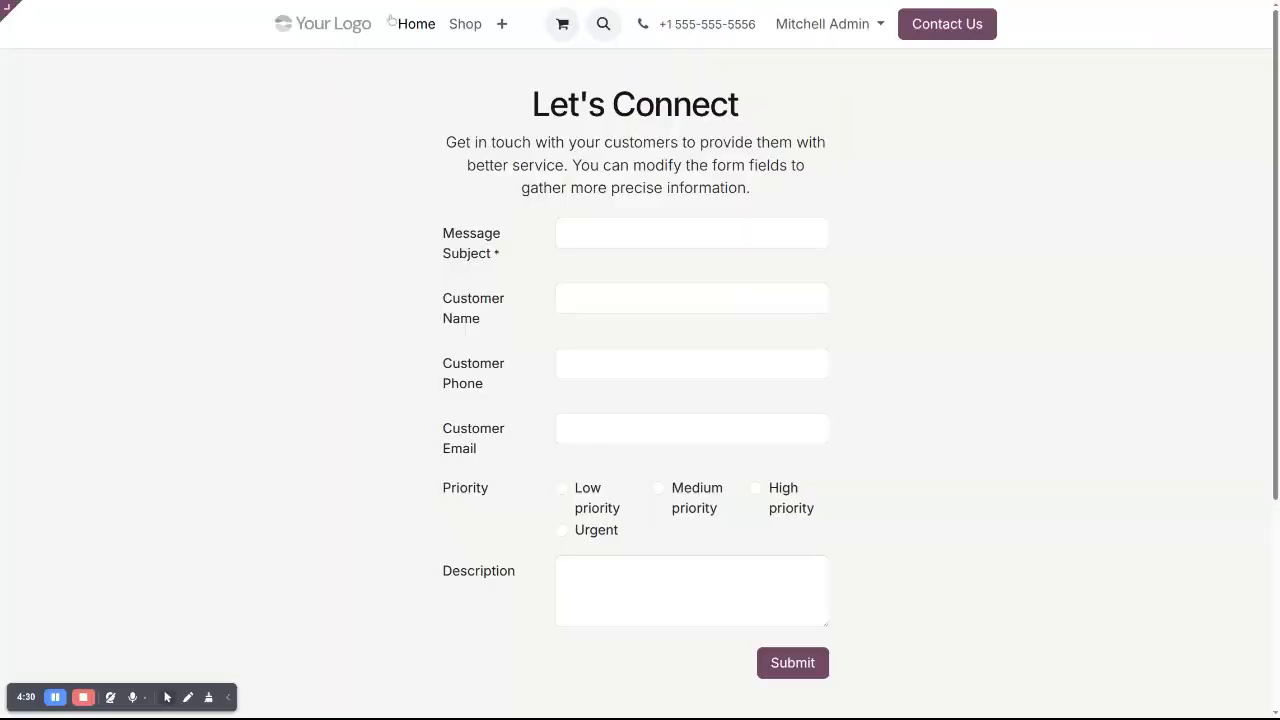
Go to the Help page's Submit a Ticket form through the navbar + menu and enter edit mode
left_click(501, 27)
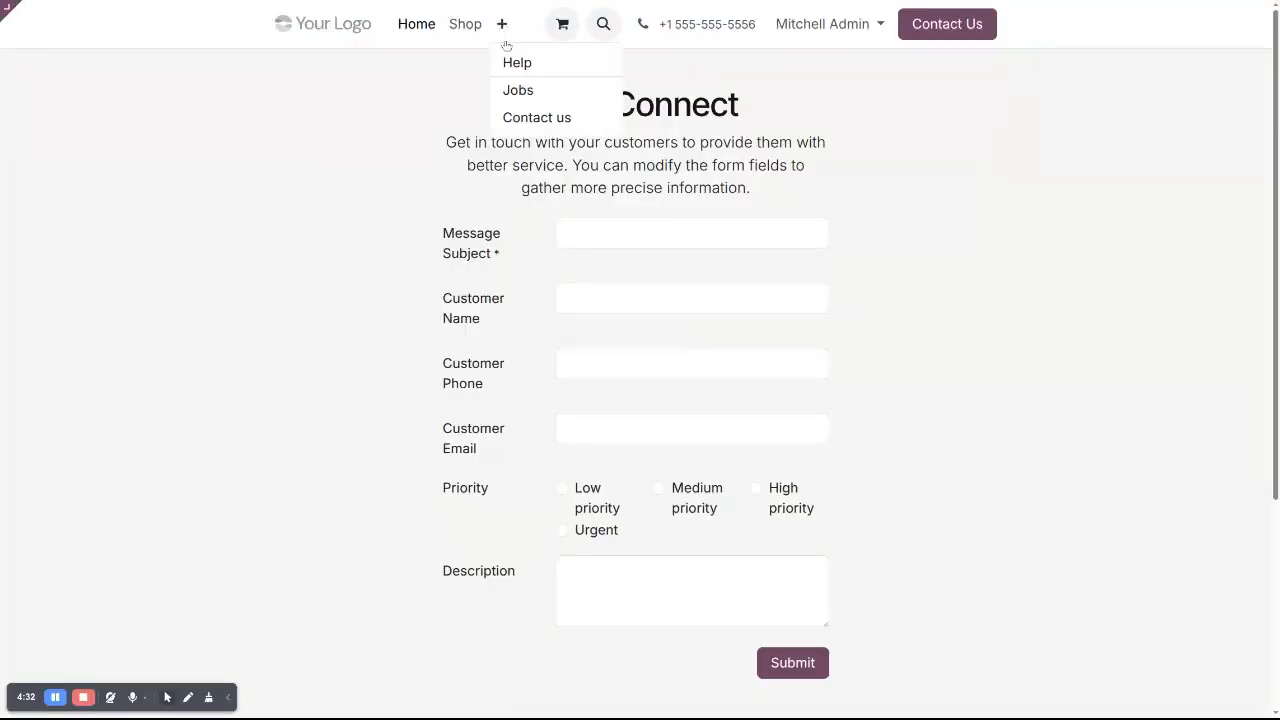
left_click(508, 61)
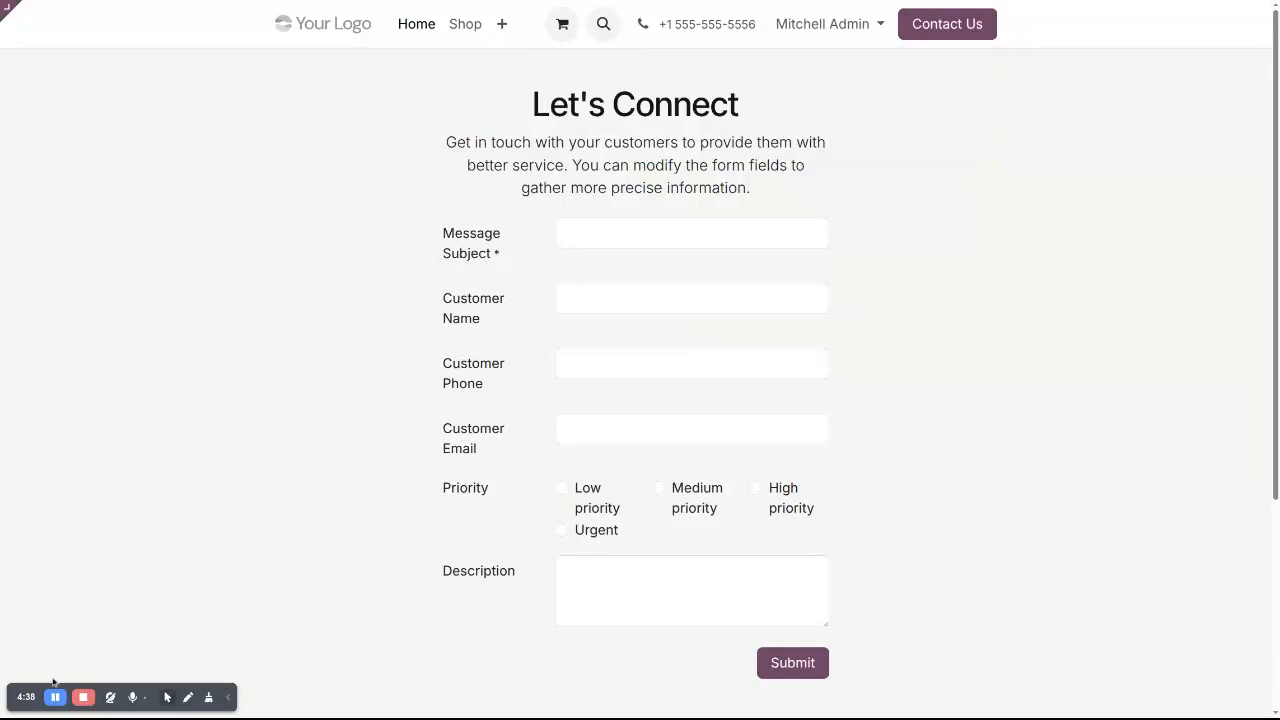
left_click(55, 697)
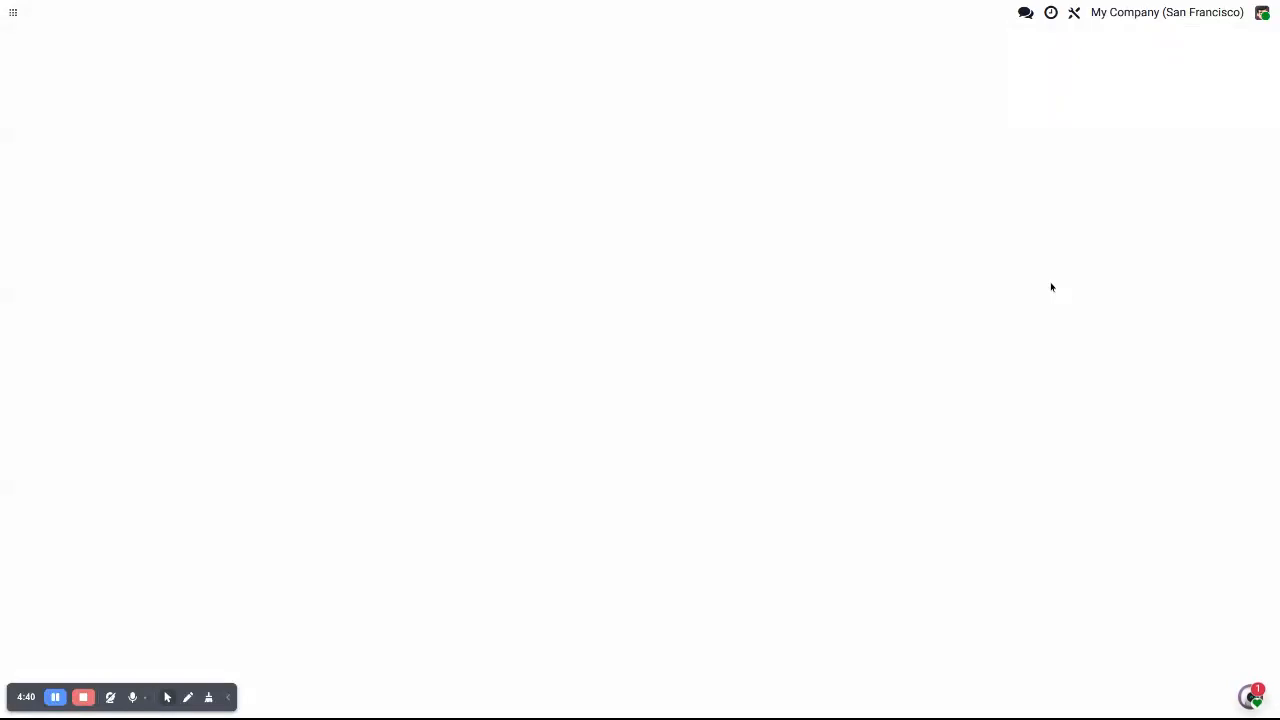
left_click(1261, 12)
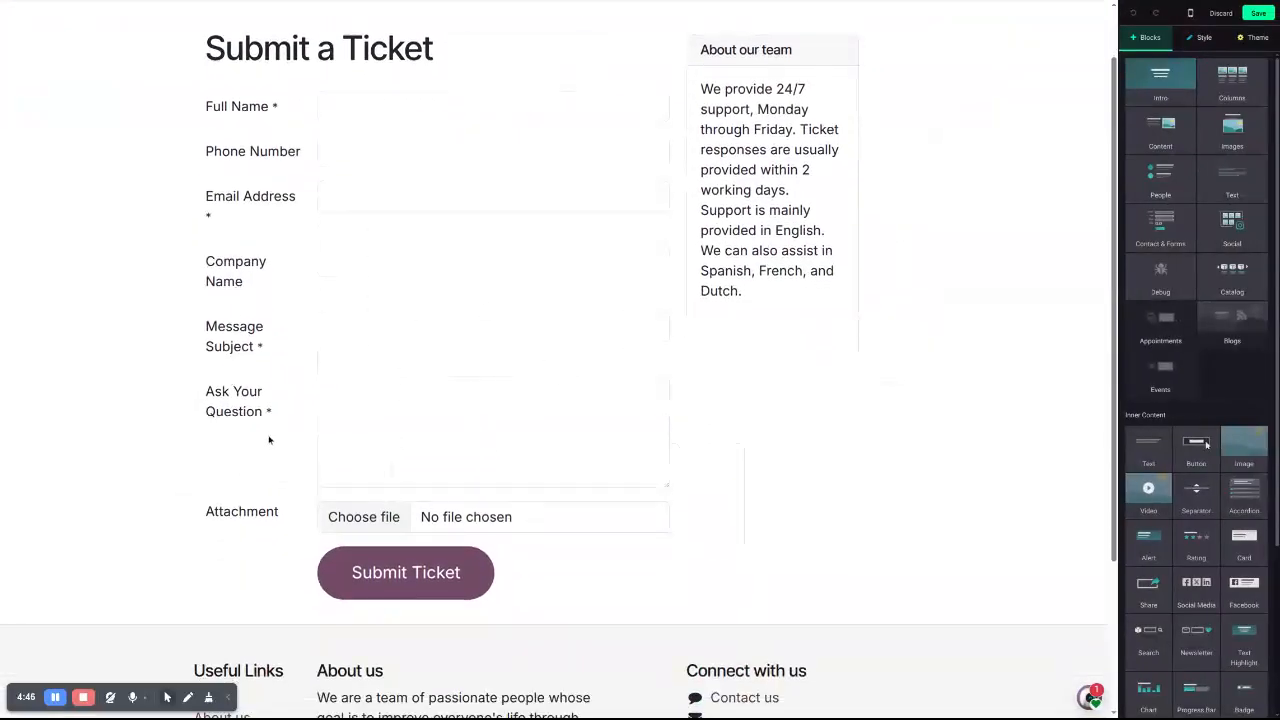
Insert a Priority field with Low, Medium, High and Urgent options below Ask Your Question, then save the form
left_click(499, 433)
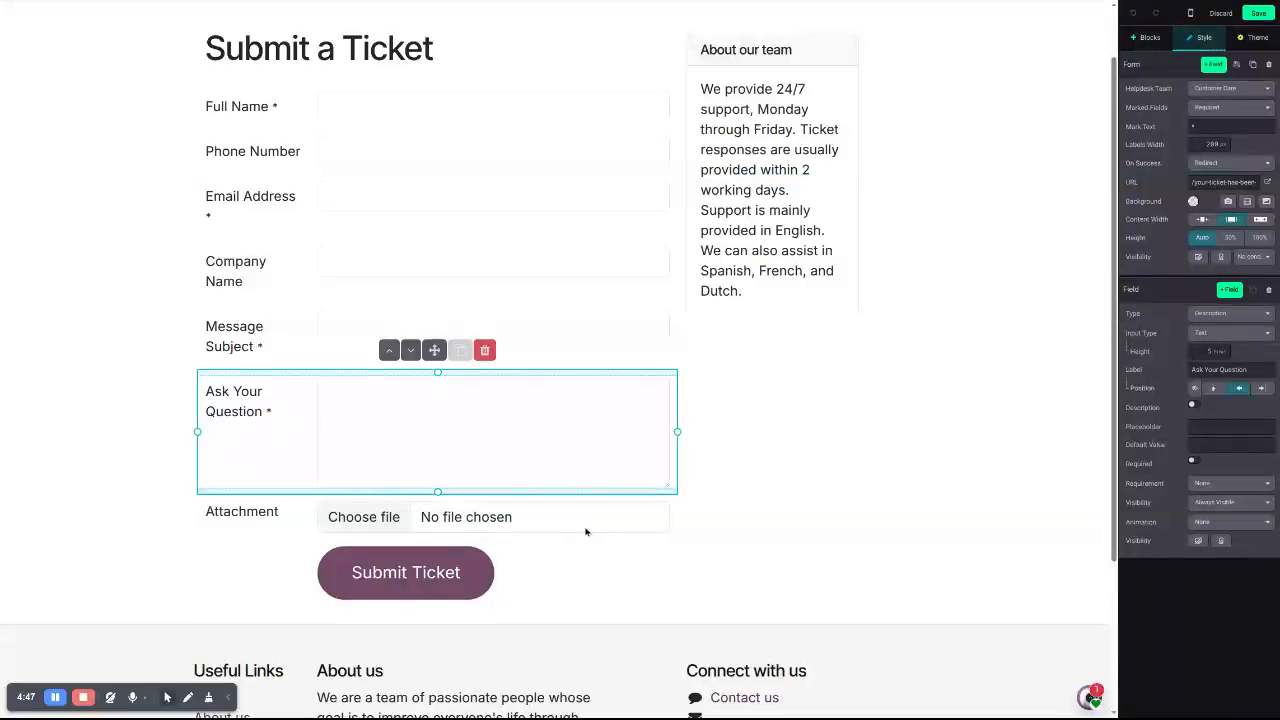
left_click(1229, 289)
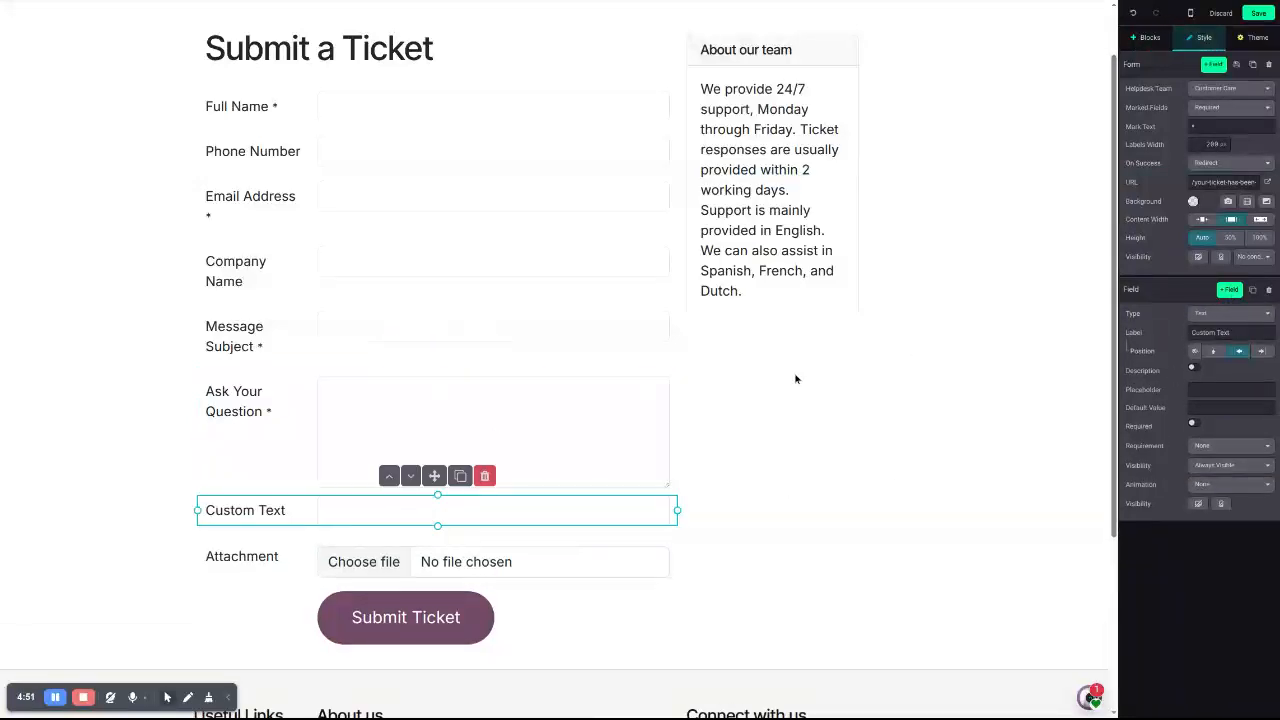
left_click(1229, 313)
scroll(1169, 440, "down", 10)
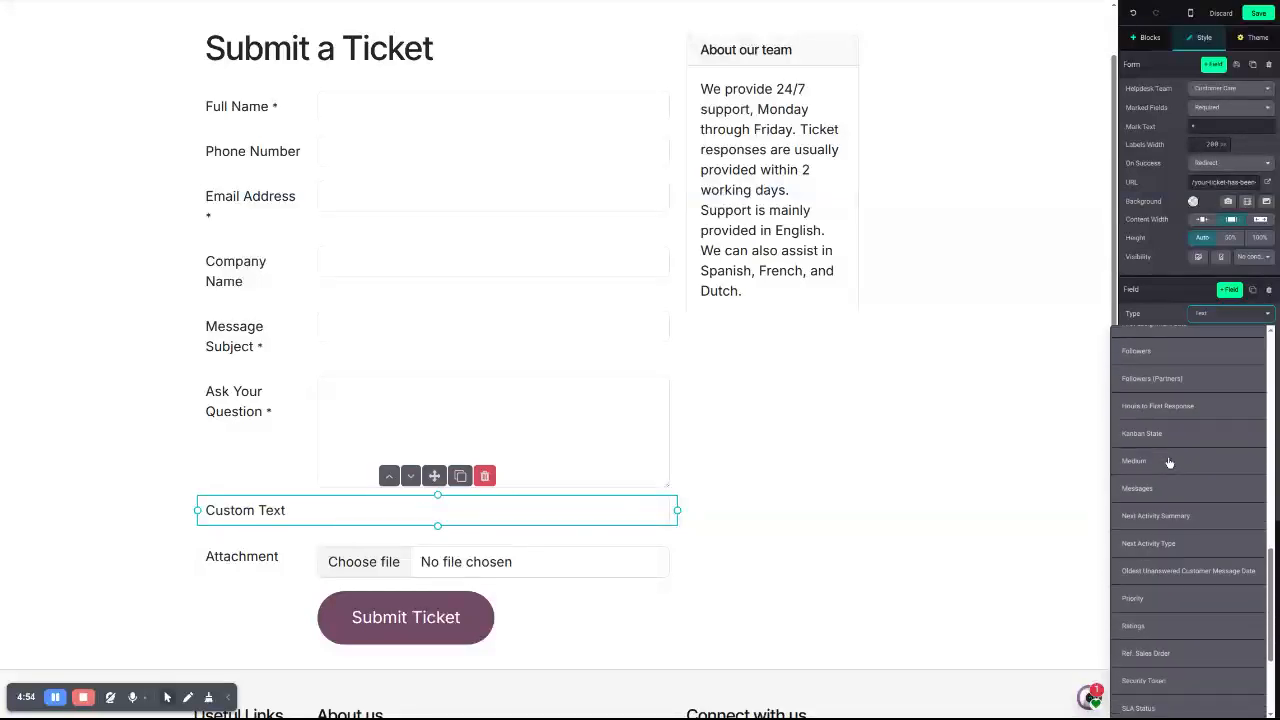
left_click(1134, 599)
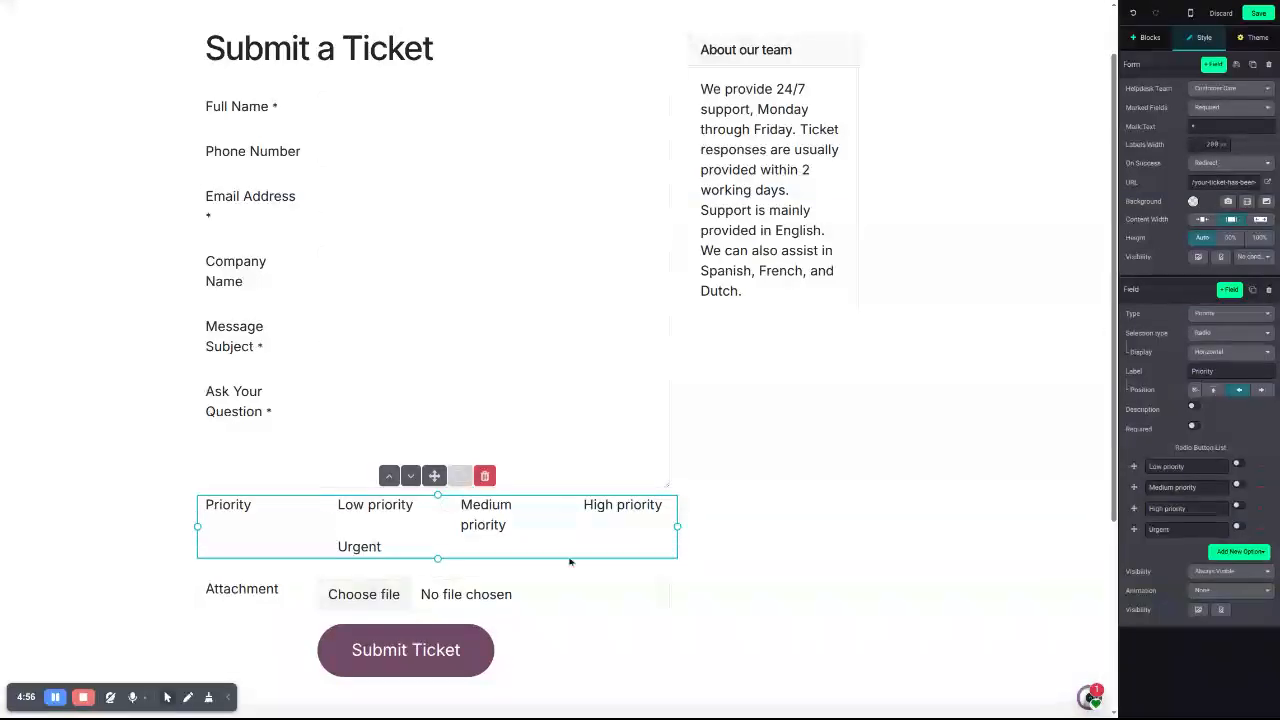
left_click(1262, 13)
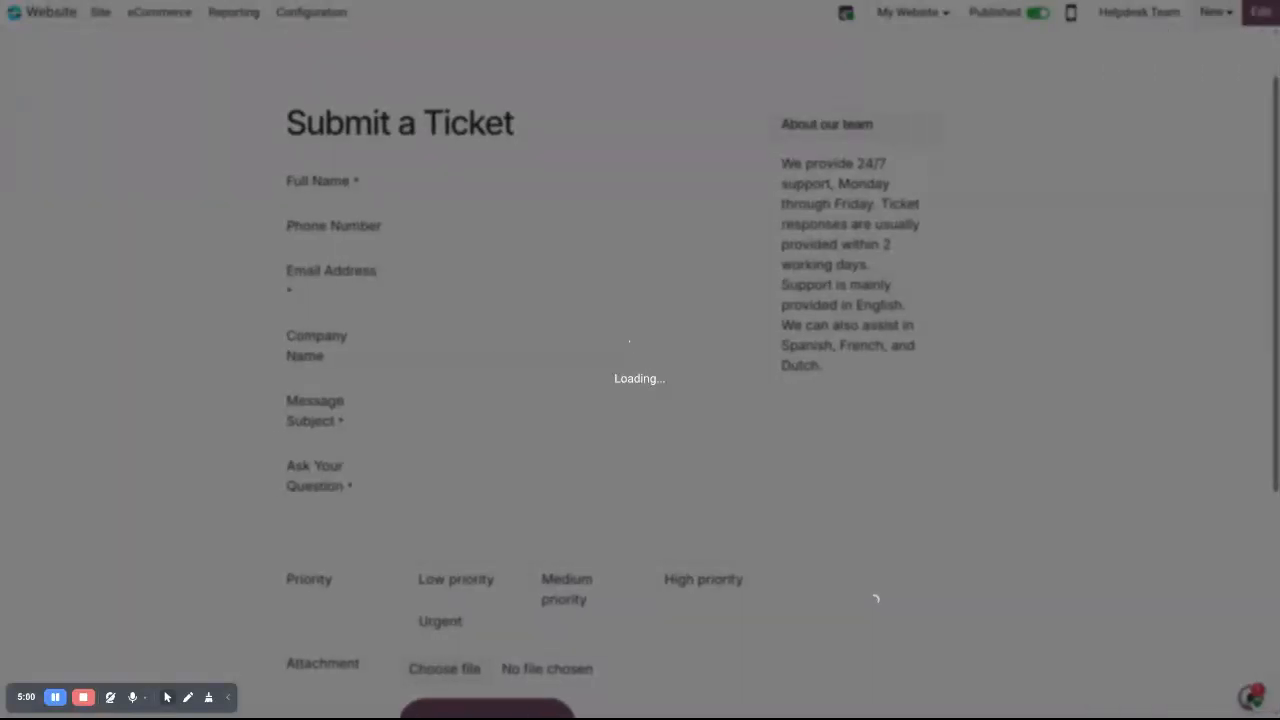
scroll(47, 440, "down", 3)
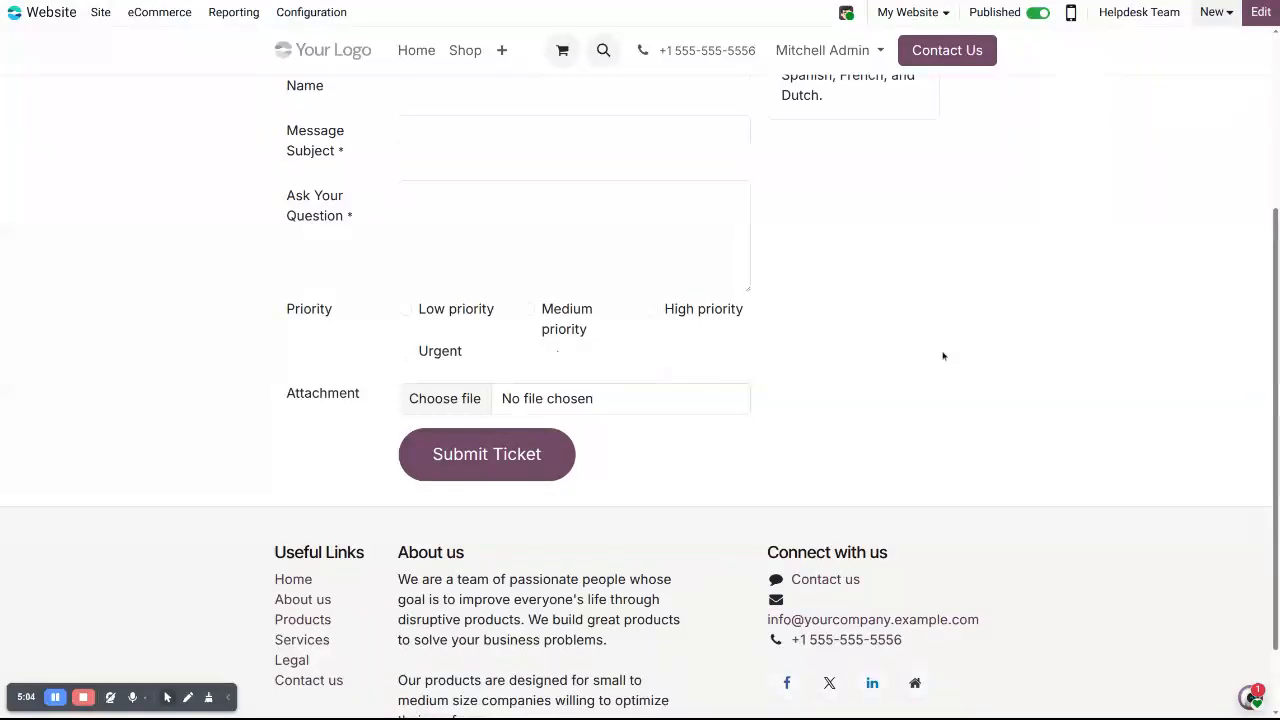
scroll(757, 306, "up", 3)
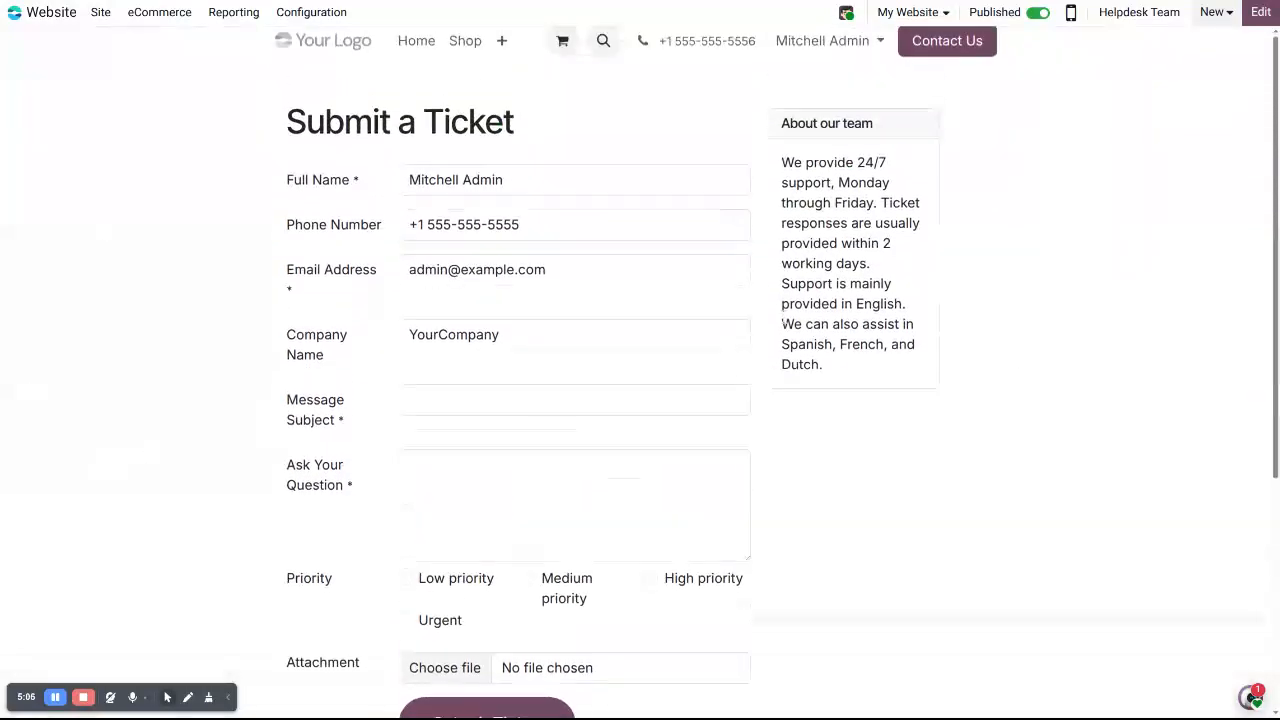